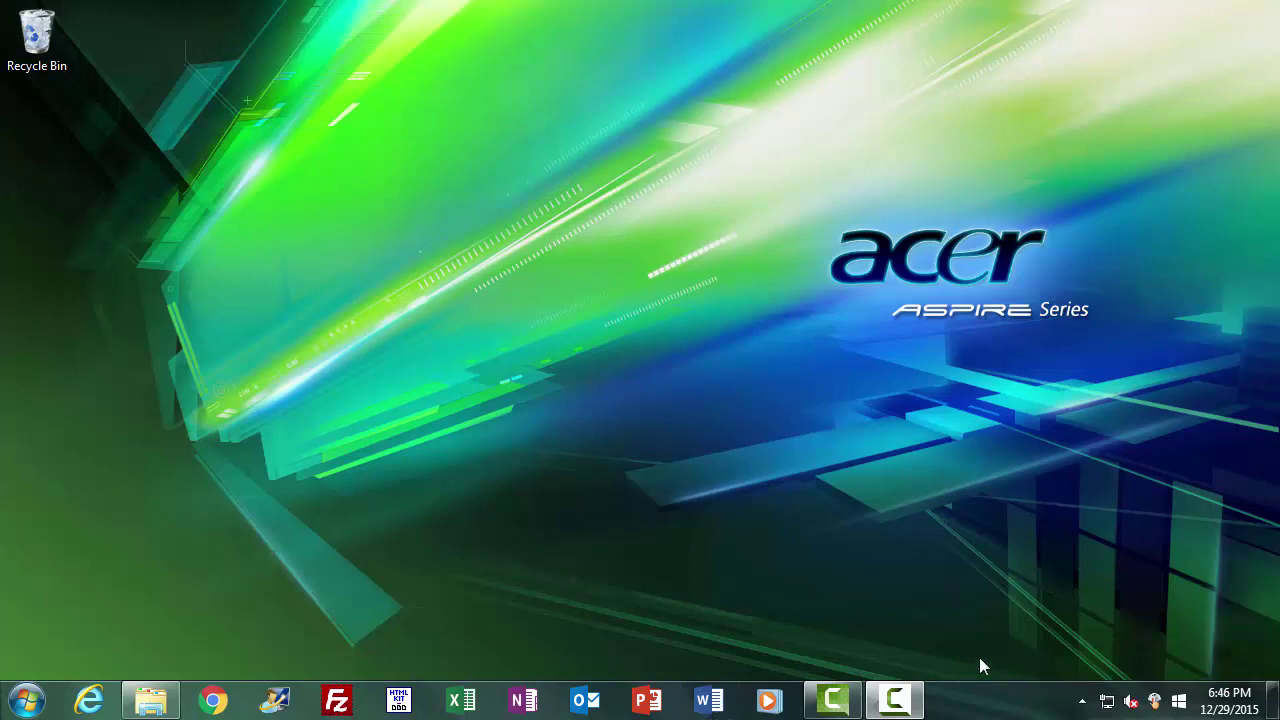
left_click(27, 700)
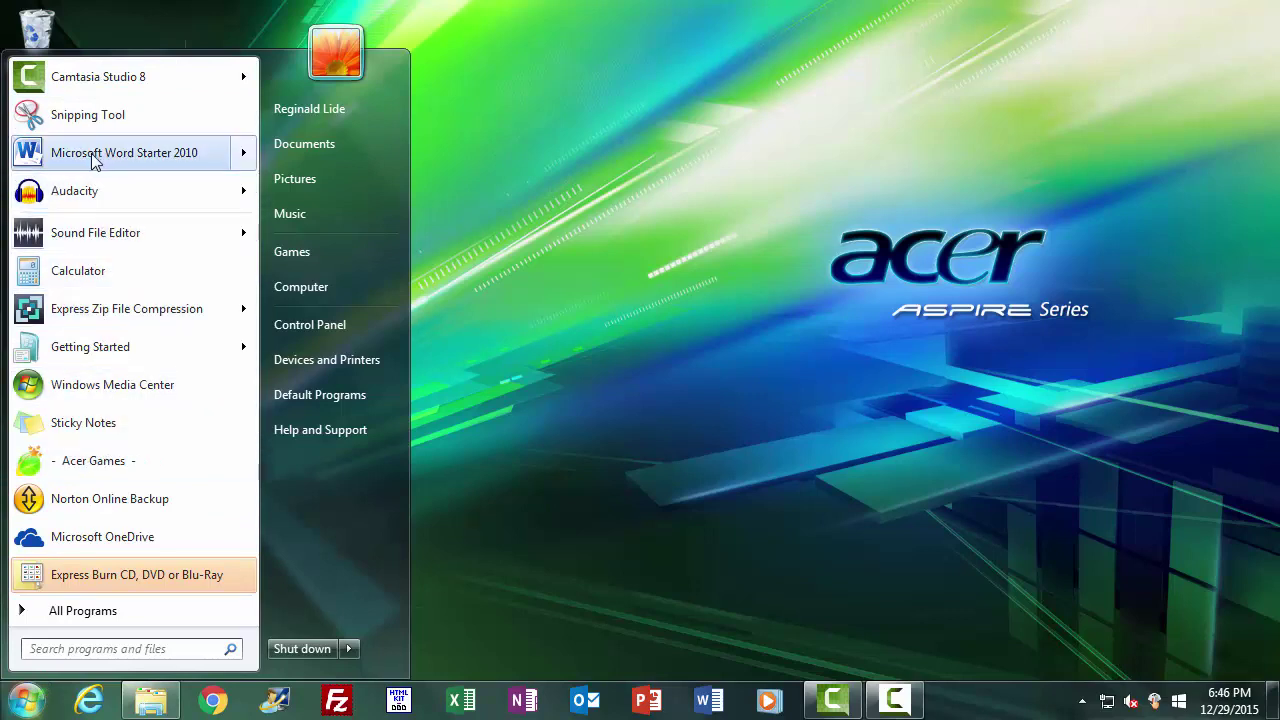
mouse_move(92, 162)
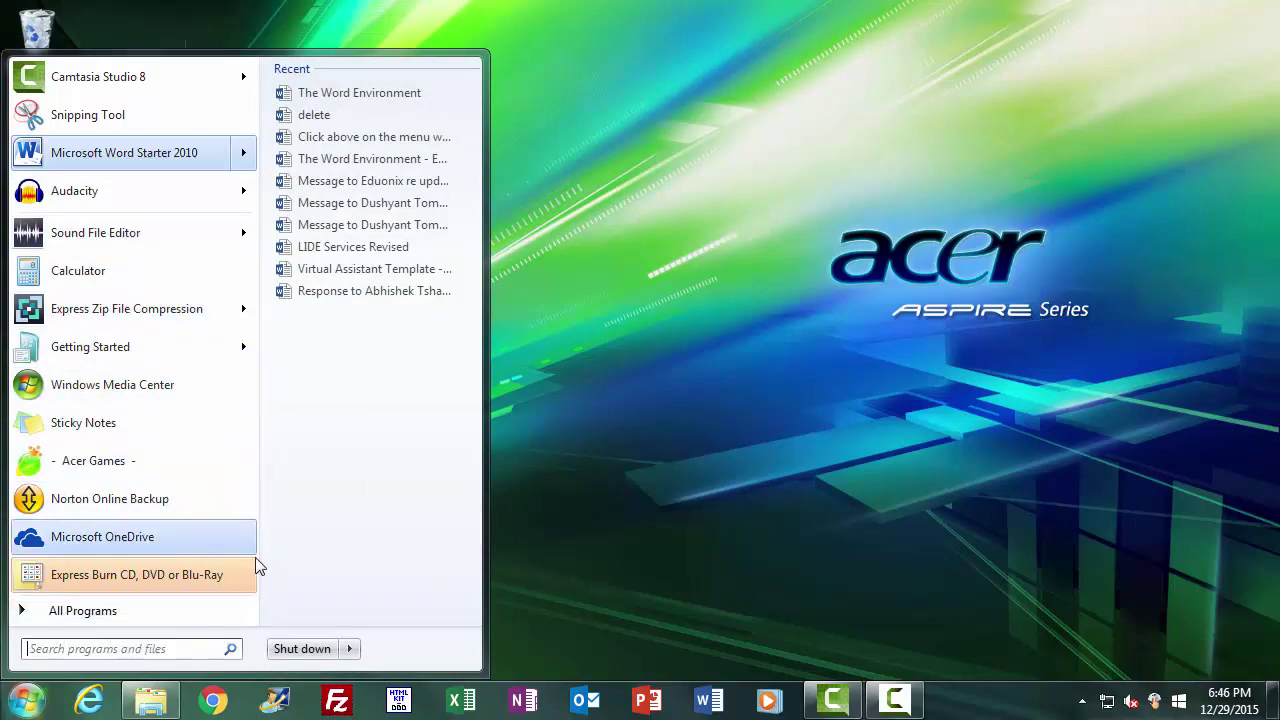
left_click(605, 558)
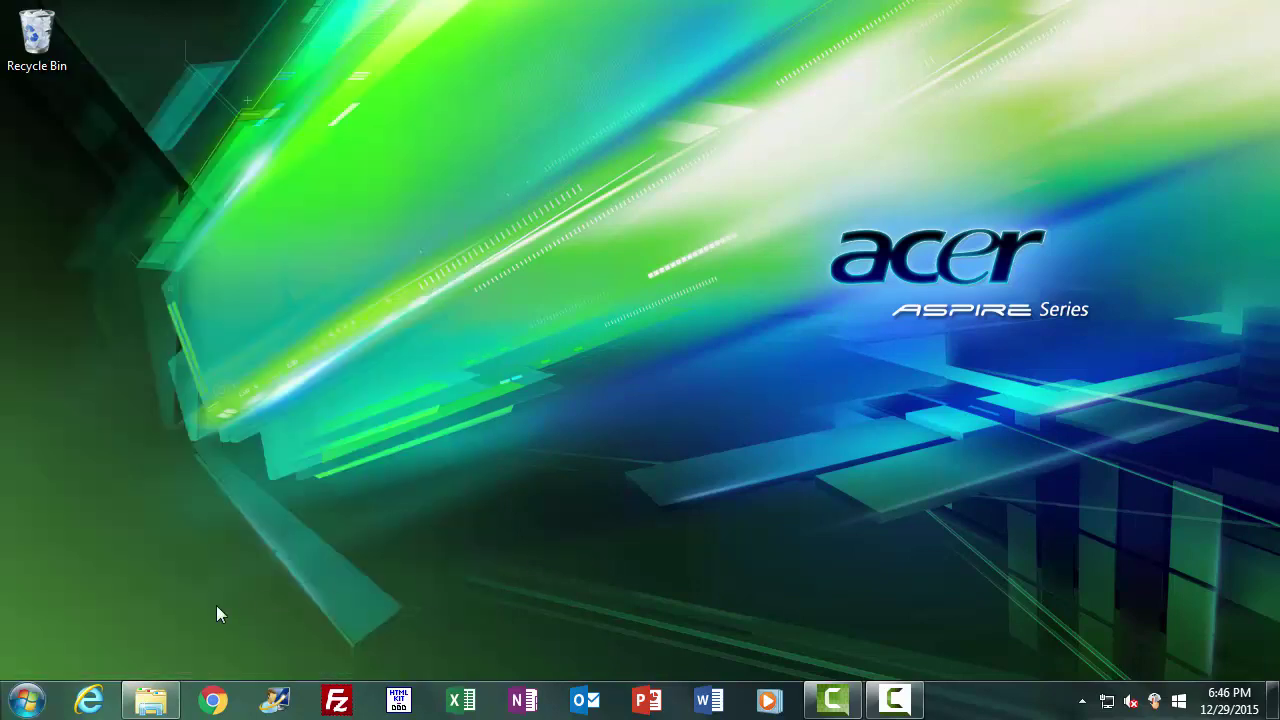
Launch Word 2016 from the full list of installed programs and bring its start screen up.
left_click(26, 700)
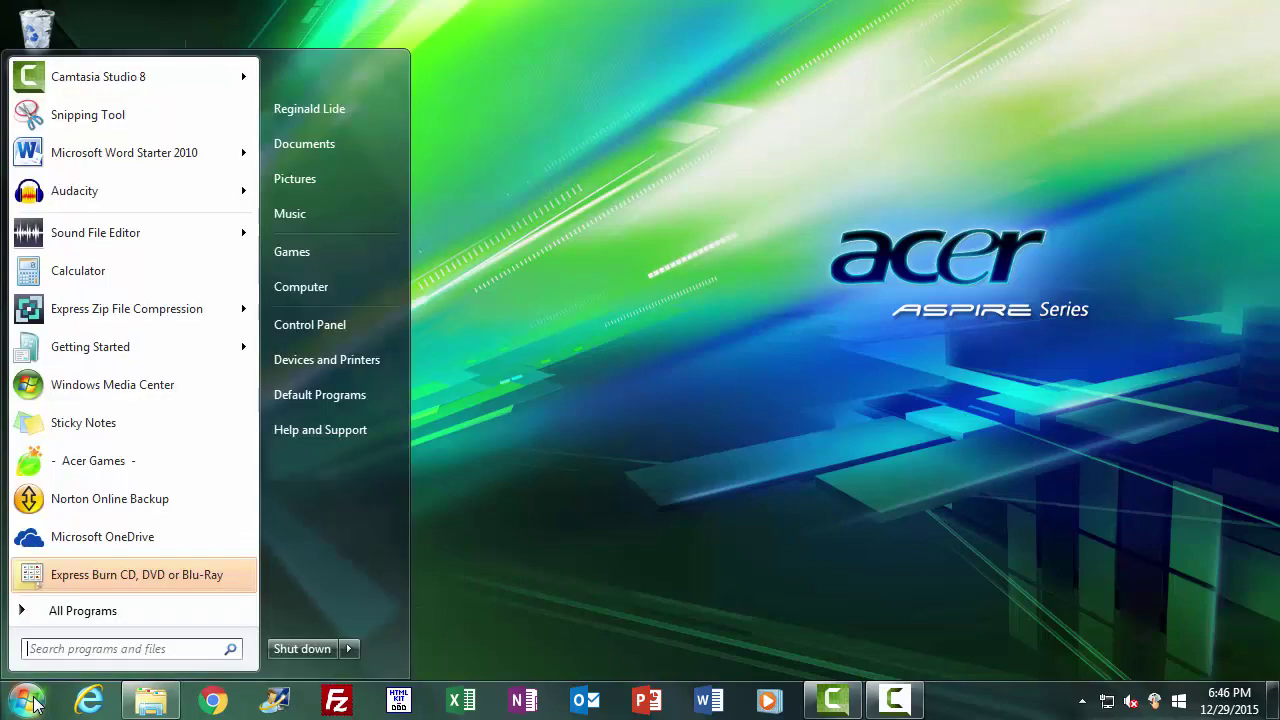
left_click(67, 612)
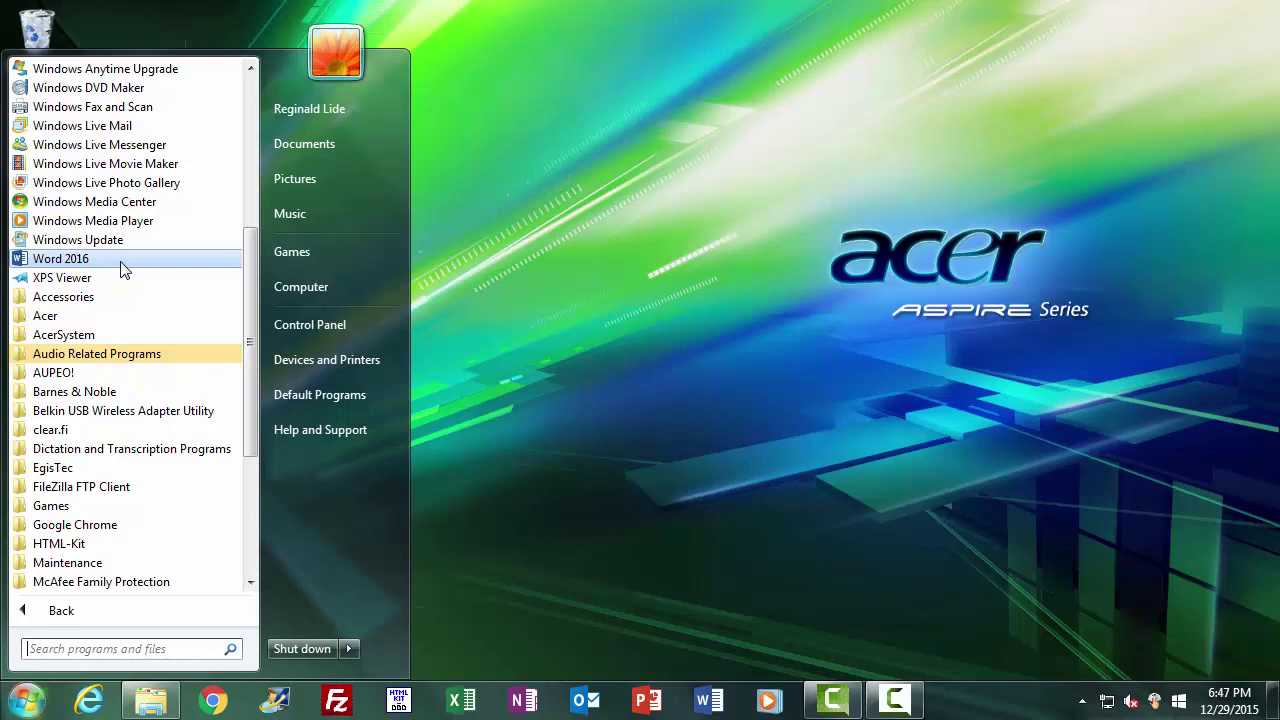
mouse_move(248, 265)
left_mouse_down()
mouse_move(236, 386)
mouse_move(261, 111)
mouse_move(251, 259)
left_mouse_up()
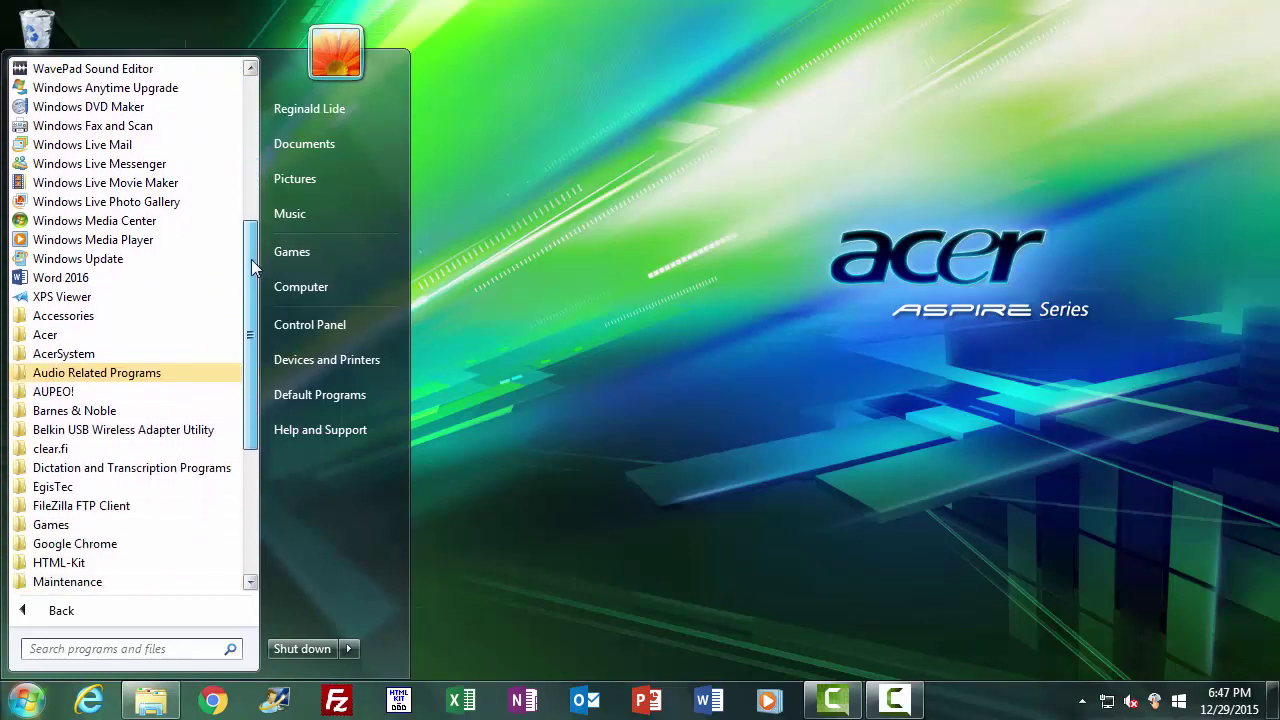
left_click(80, 286)
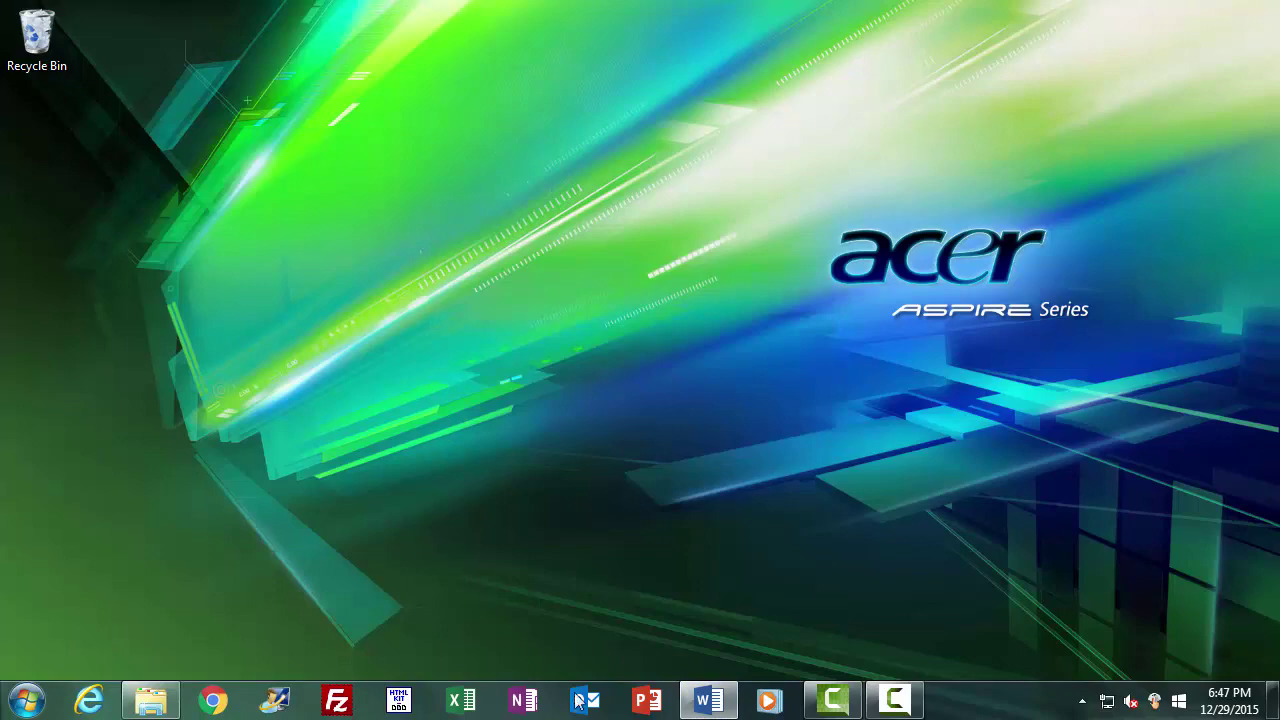
left_click(706, 708)
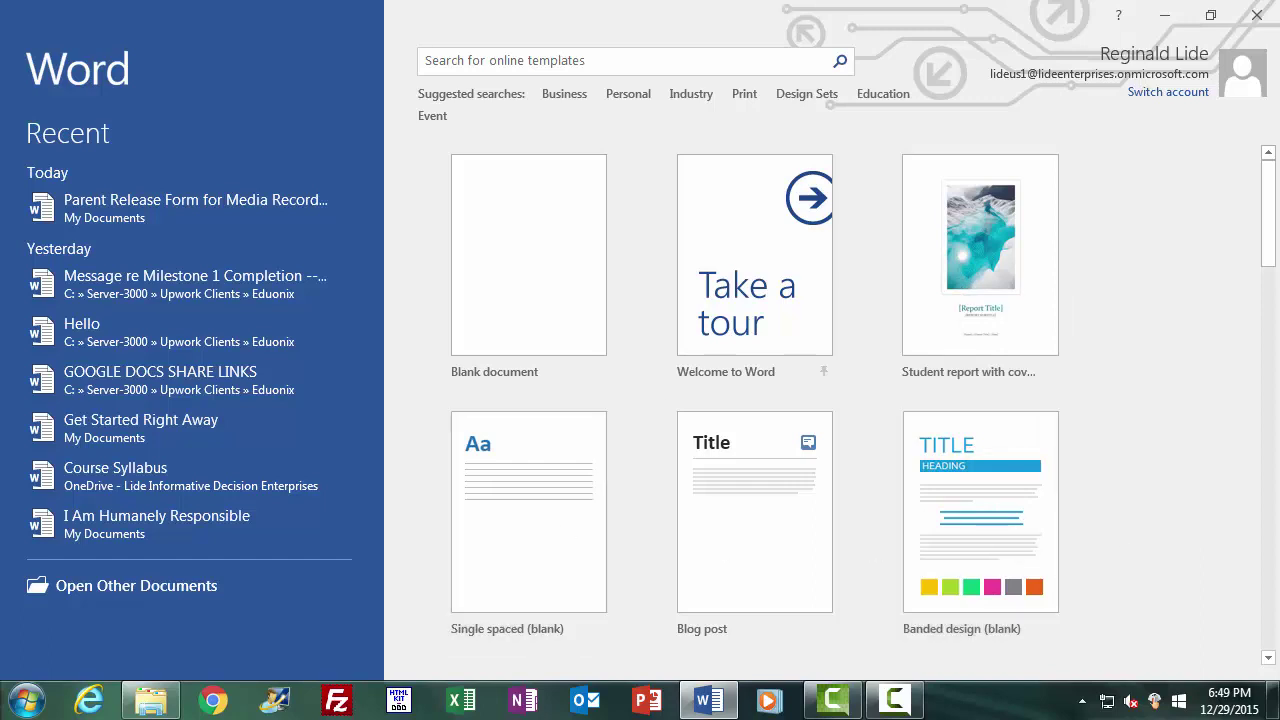
Browse the available document templates and create a new blank document.
left_click(1268, 658)
scroll(1268, 662, "down", 8)
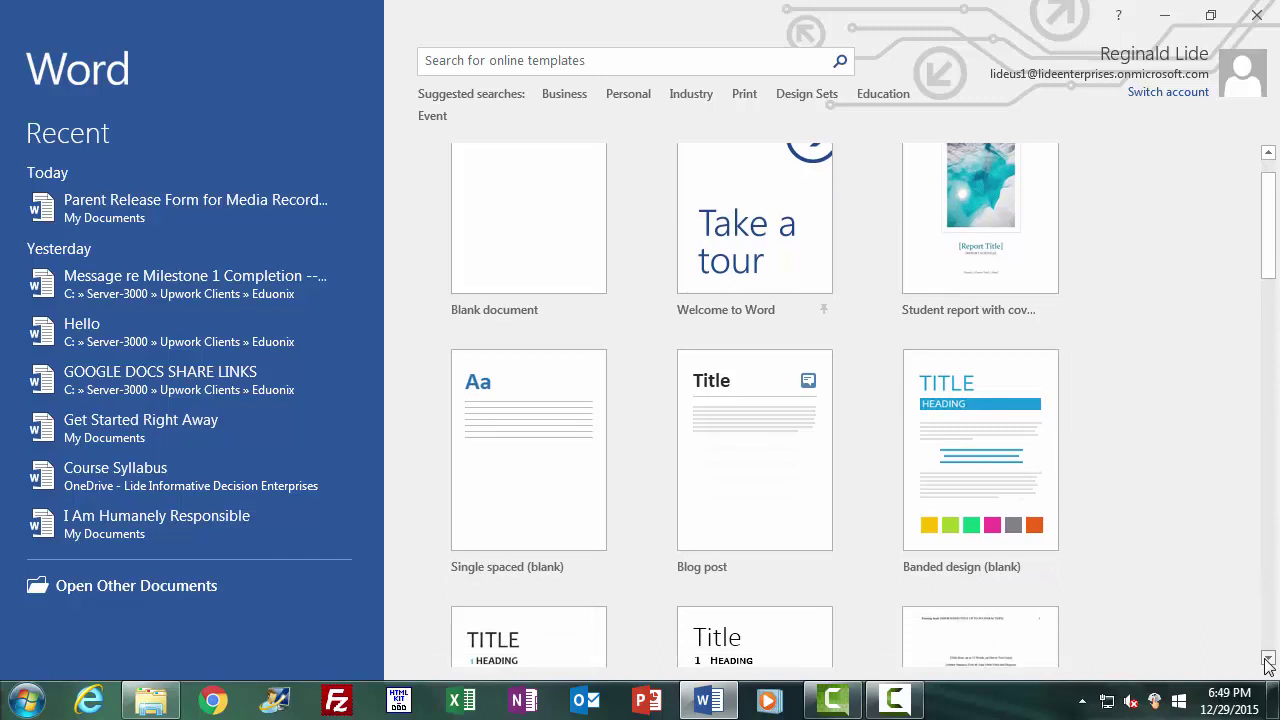
scroll(1268, 662, "down", 3)
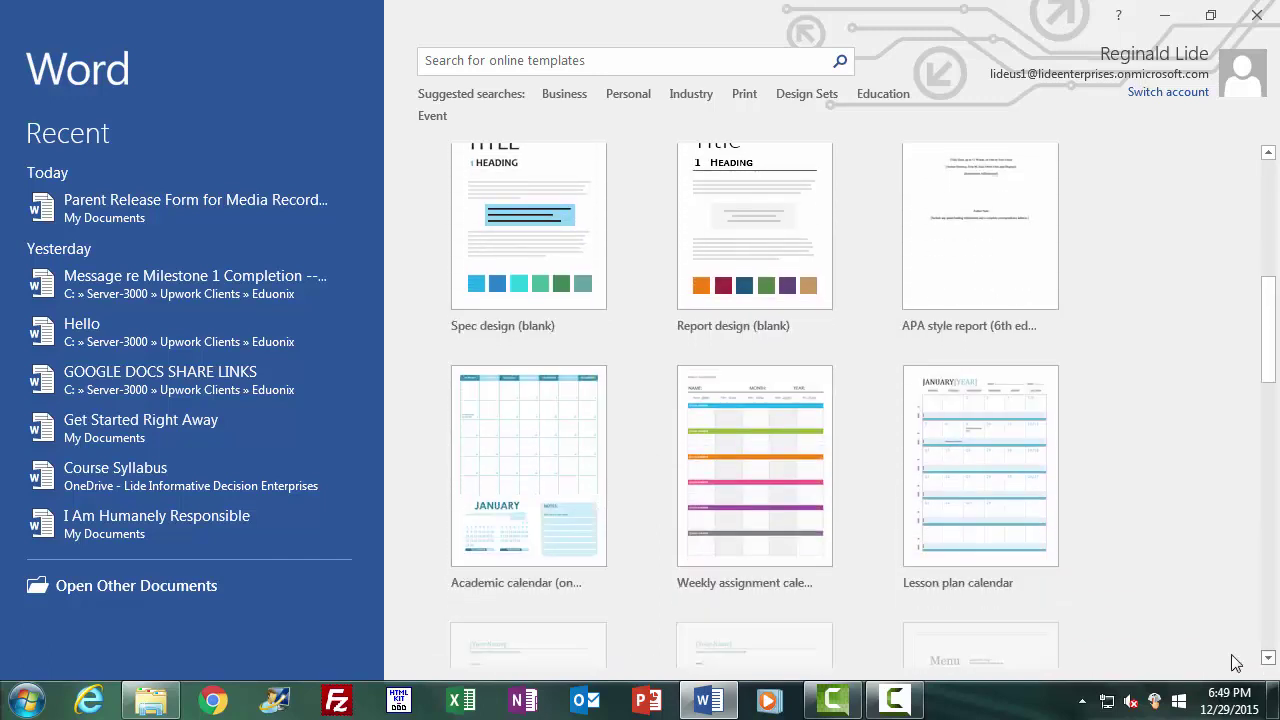
left_click(1267, 152)
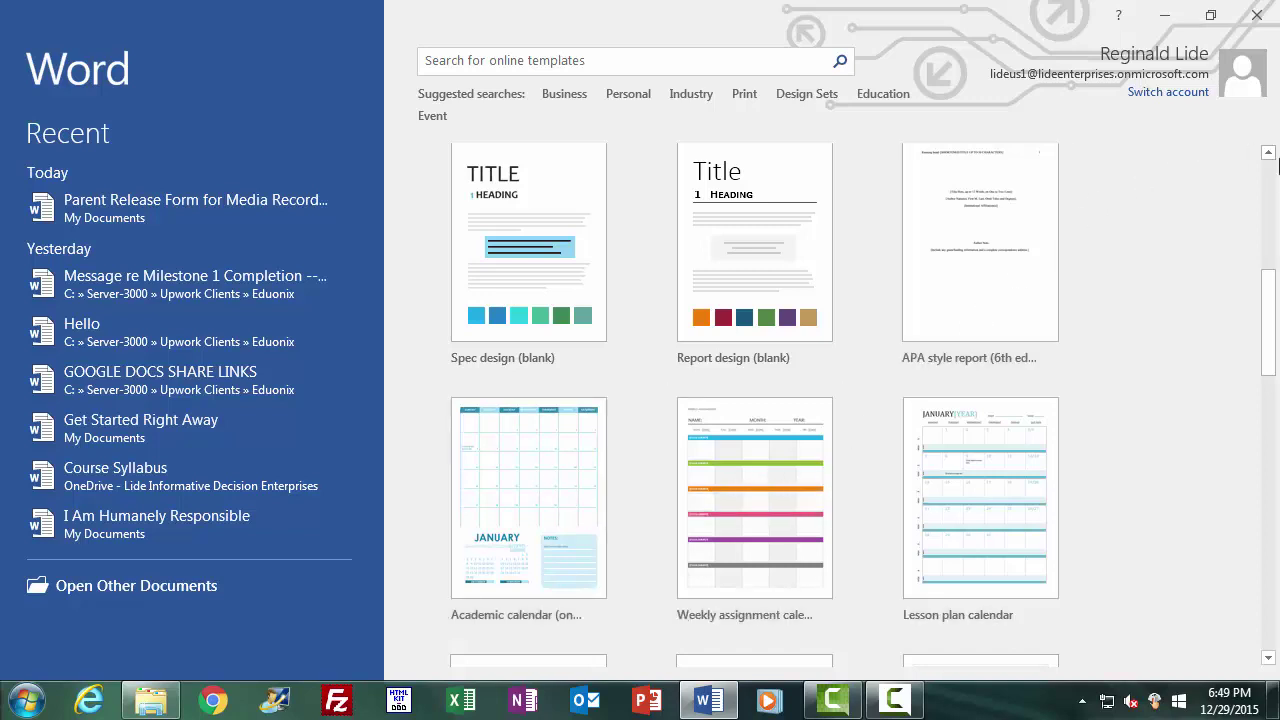
left_click(1268, 153)
left_click(1268, 153)
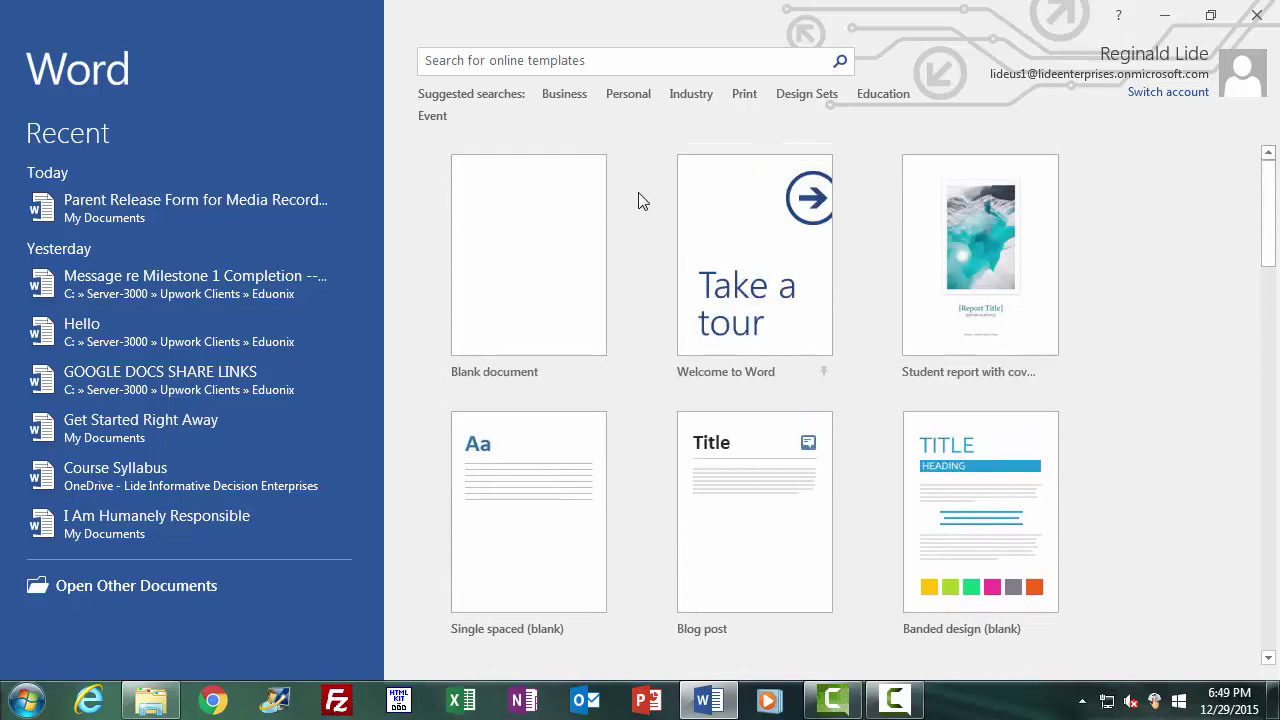
left_click(539, 256)
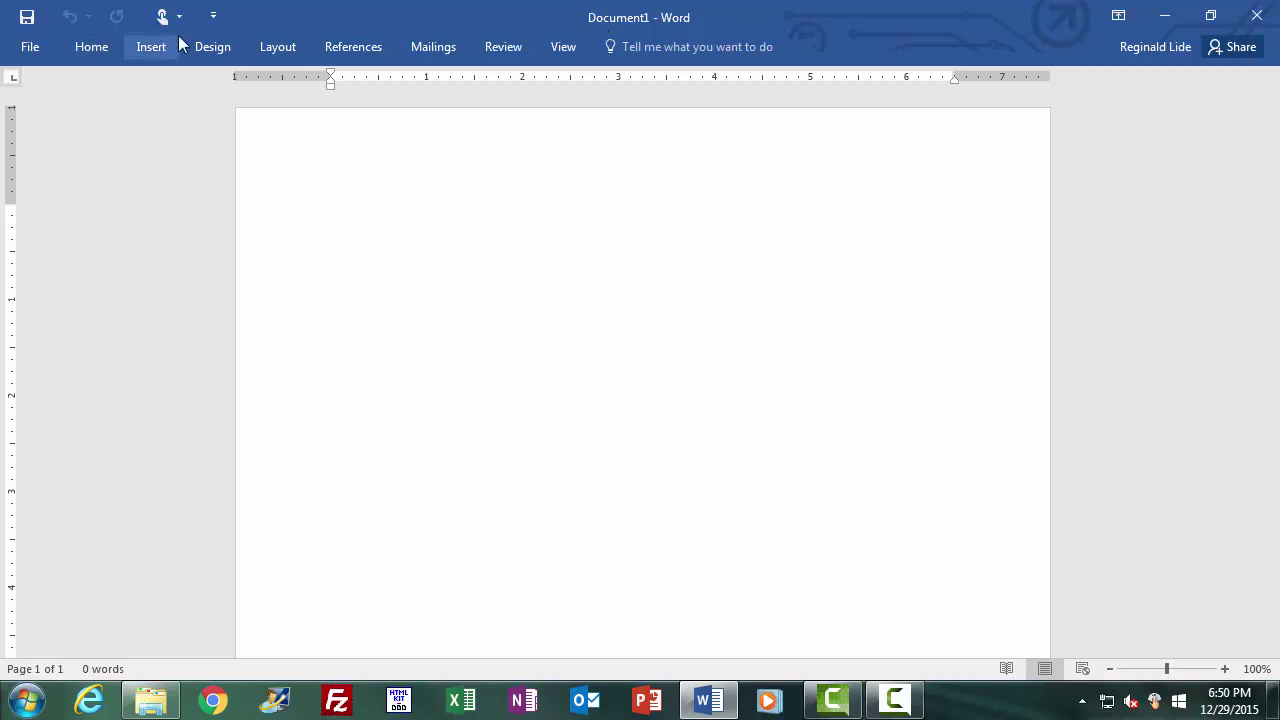
Set the ribbon to display both tabs and commands, and look through the Review, Layout, Mailings and Home command sets.
left_click(1118, 16)
left_click(1124, 174)
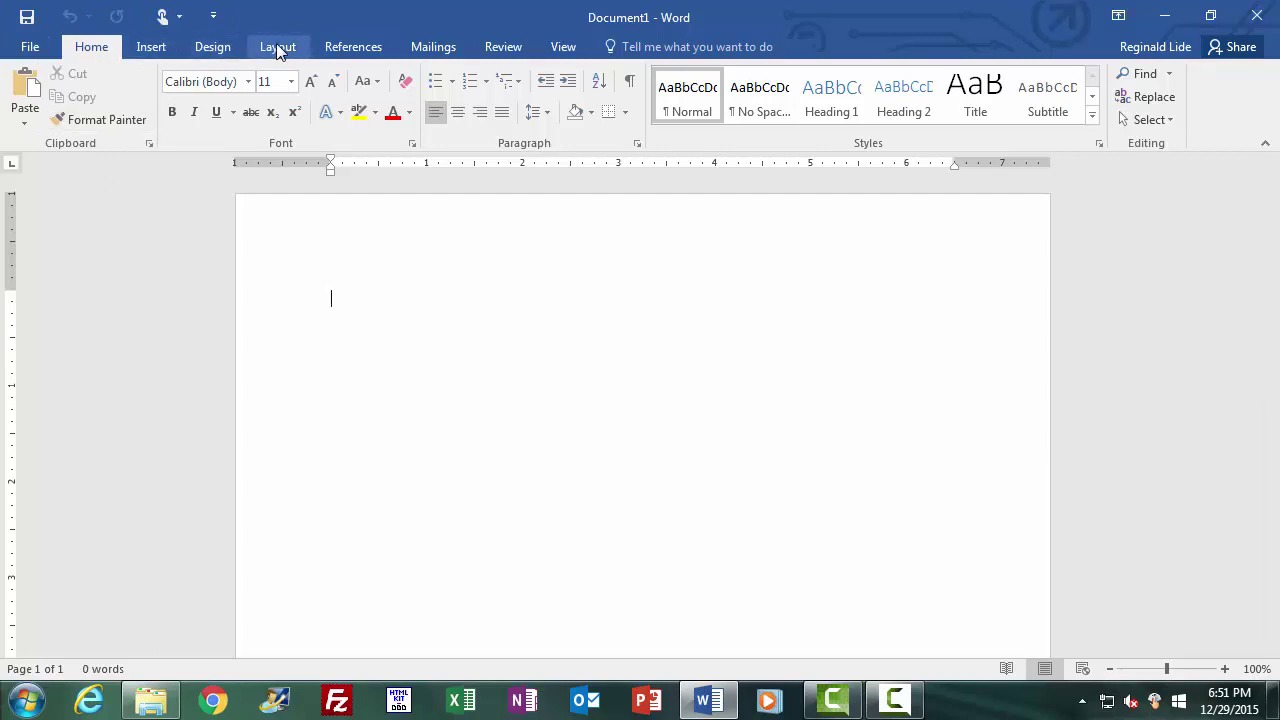
left_click(498, 48)
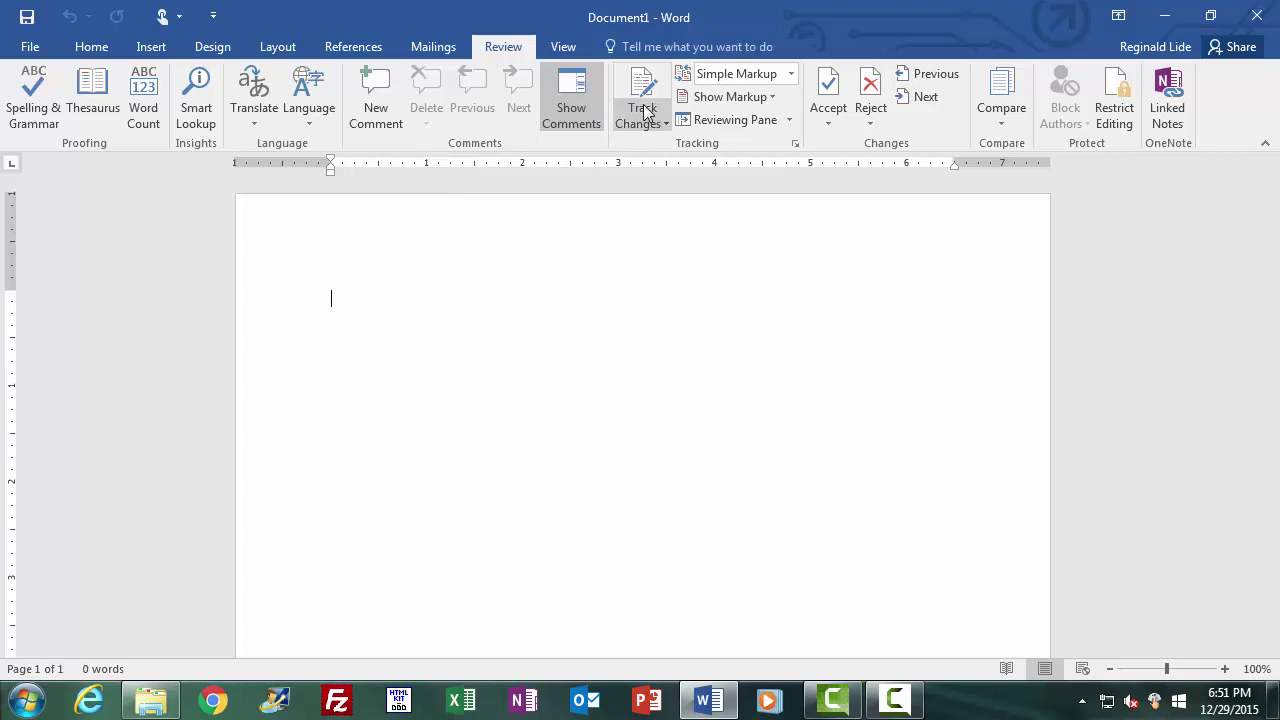
left_click(289, 46)
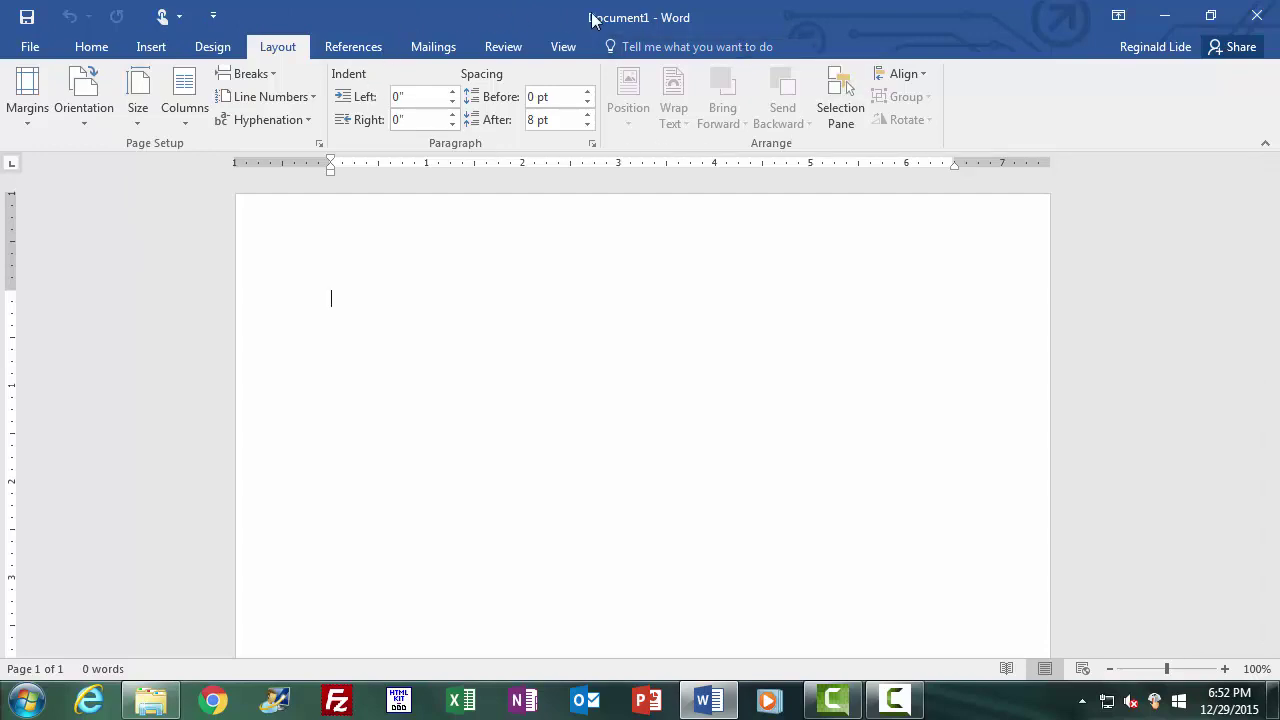
left_click(441, 48)
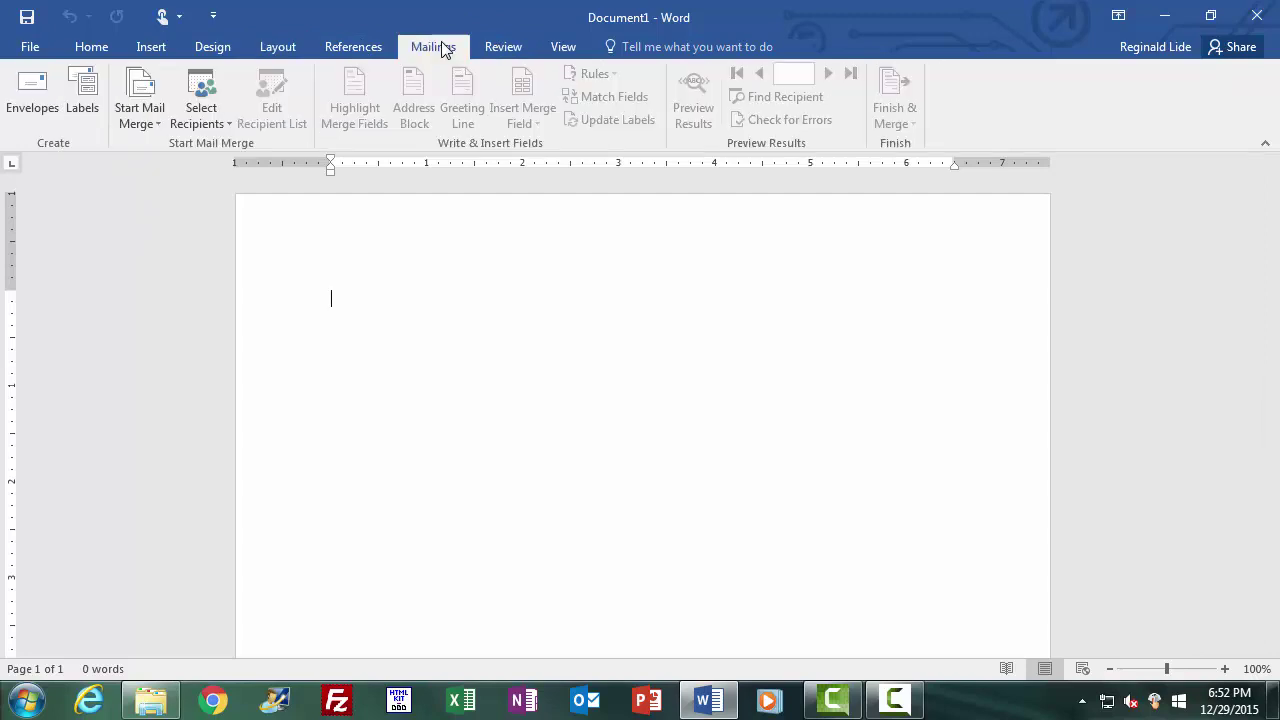
left_click(92, 48)
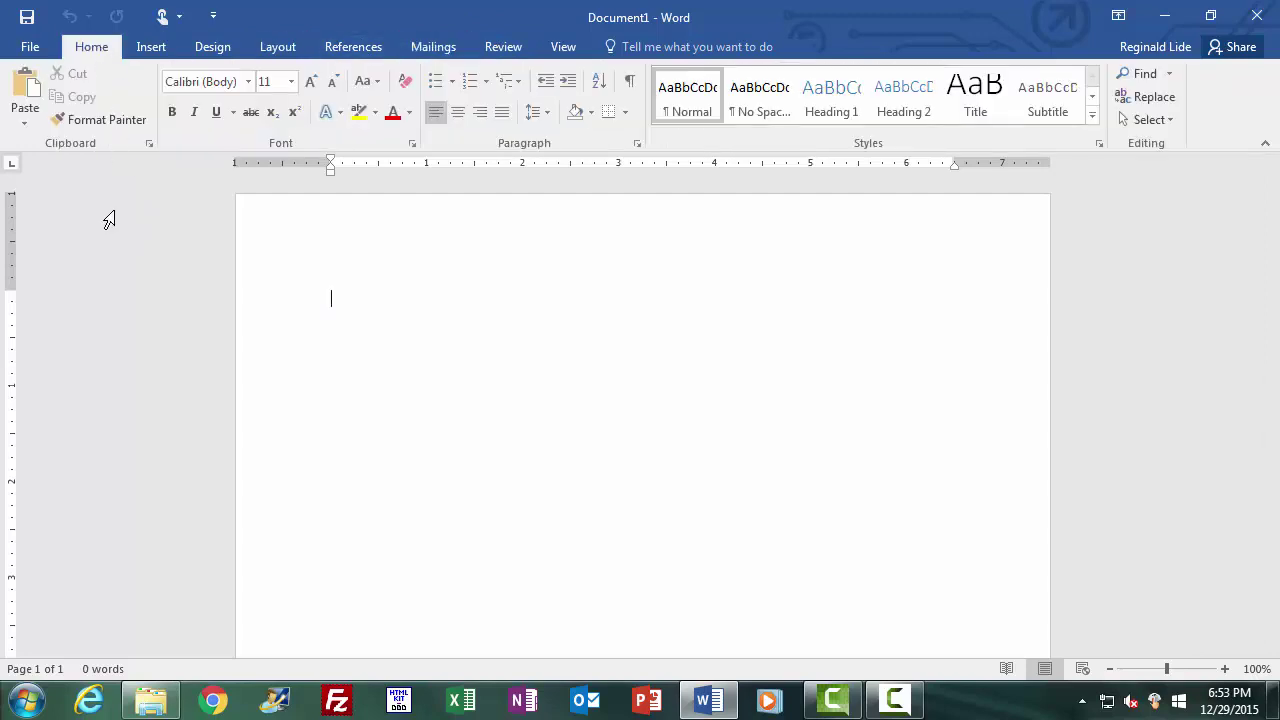
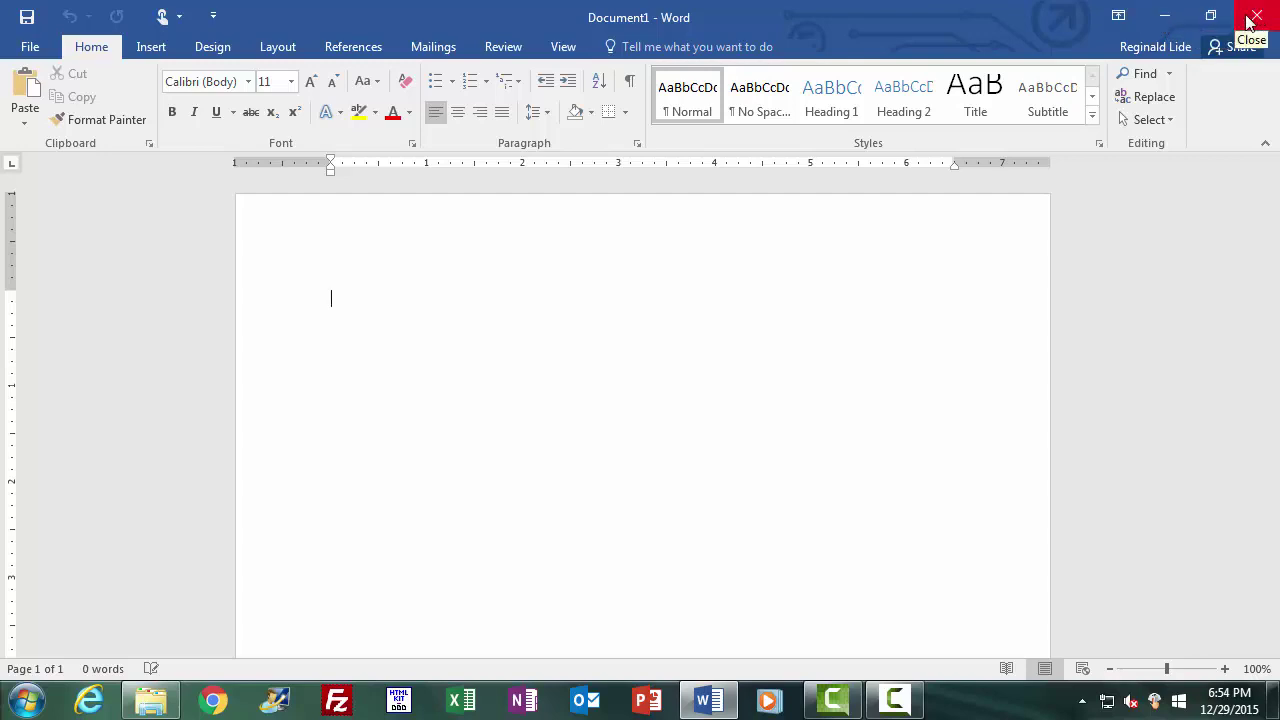
Minimize and reopen the document window, resize and reposition it in its restored-down state, and maximize it again.
left_click(1170, 28)
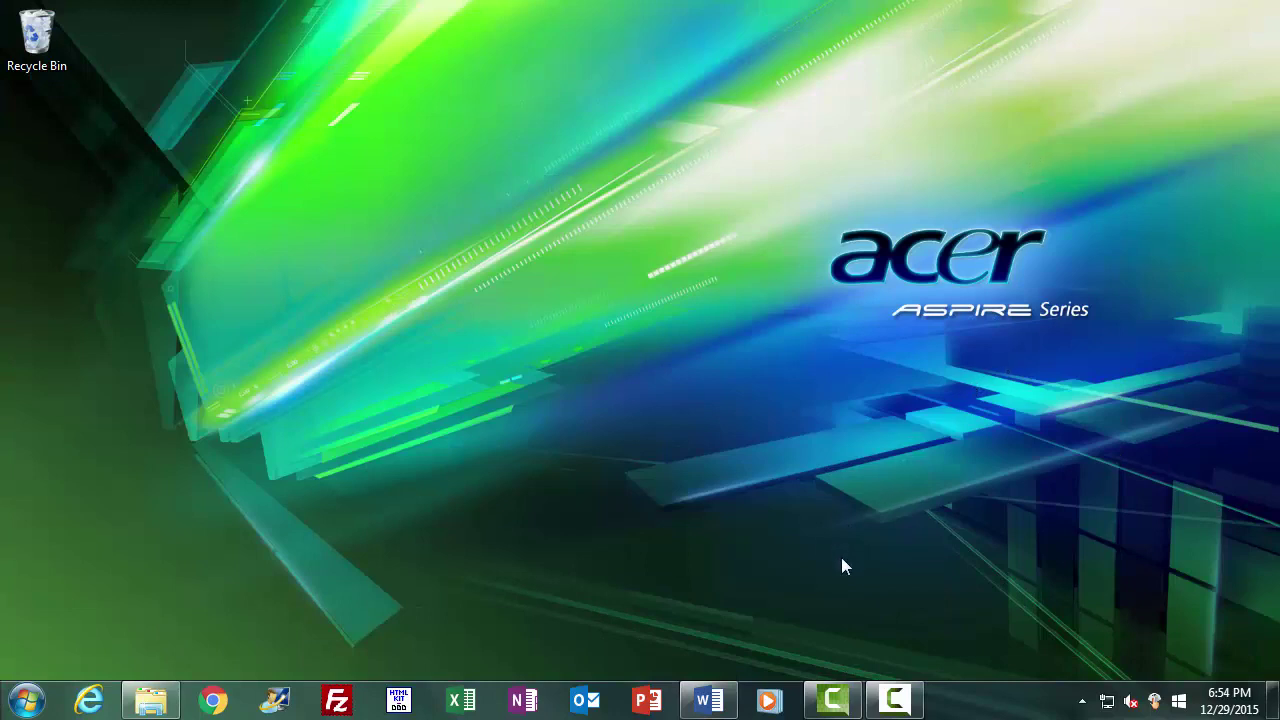
left_click(706, 705)
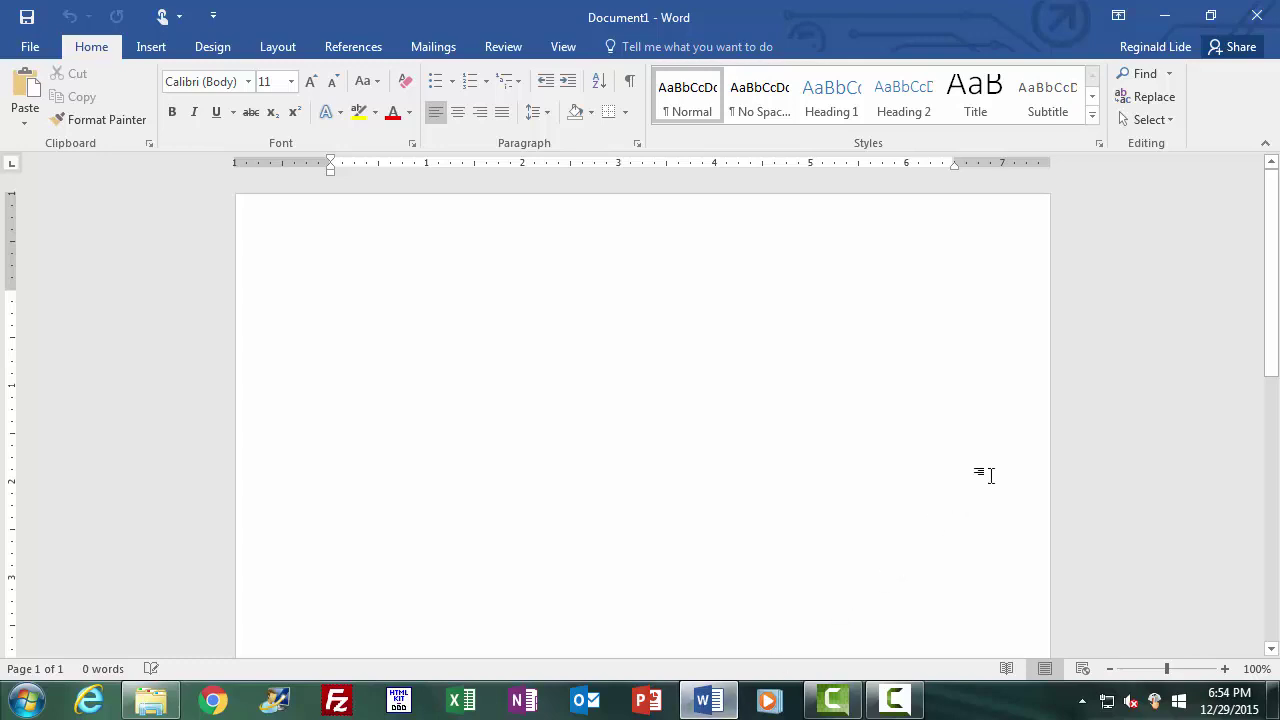
left_click(1211, 16)
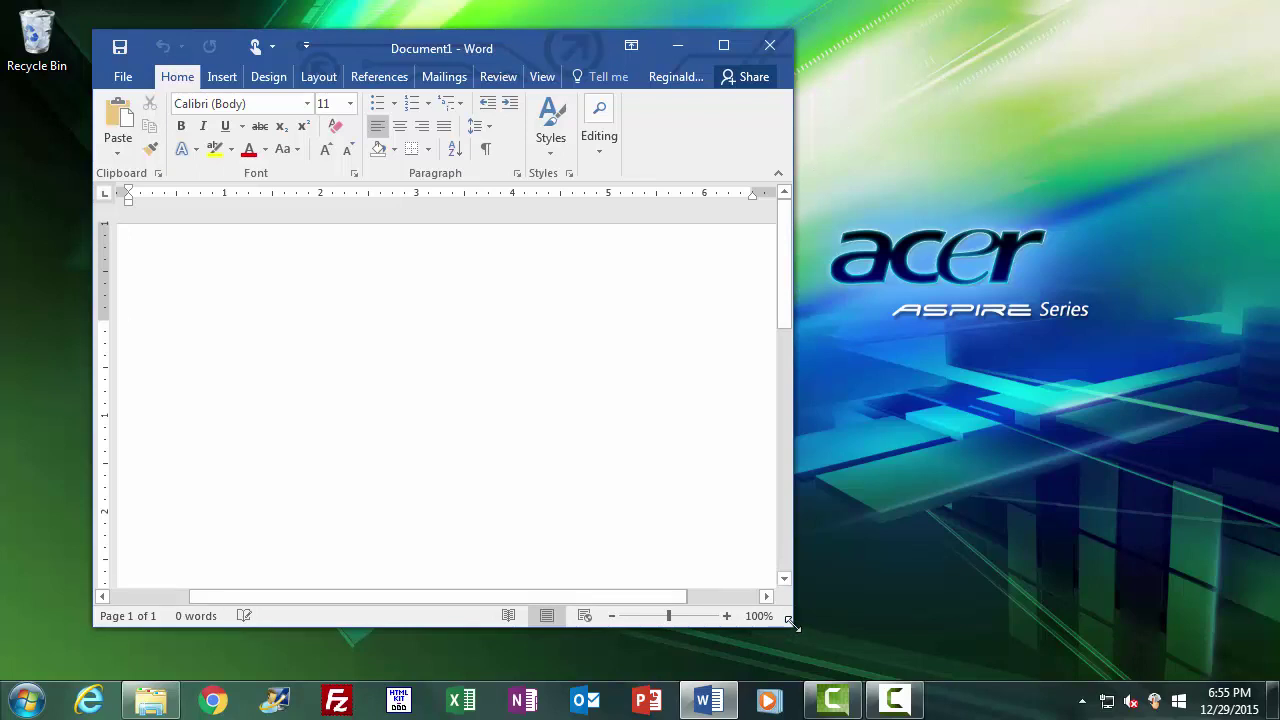
left_click_drag(790, 623, 762, 592)
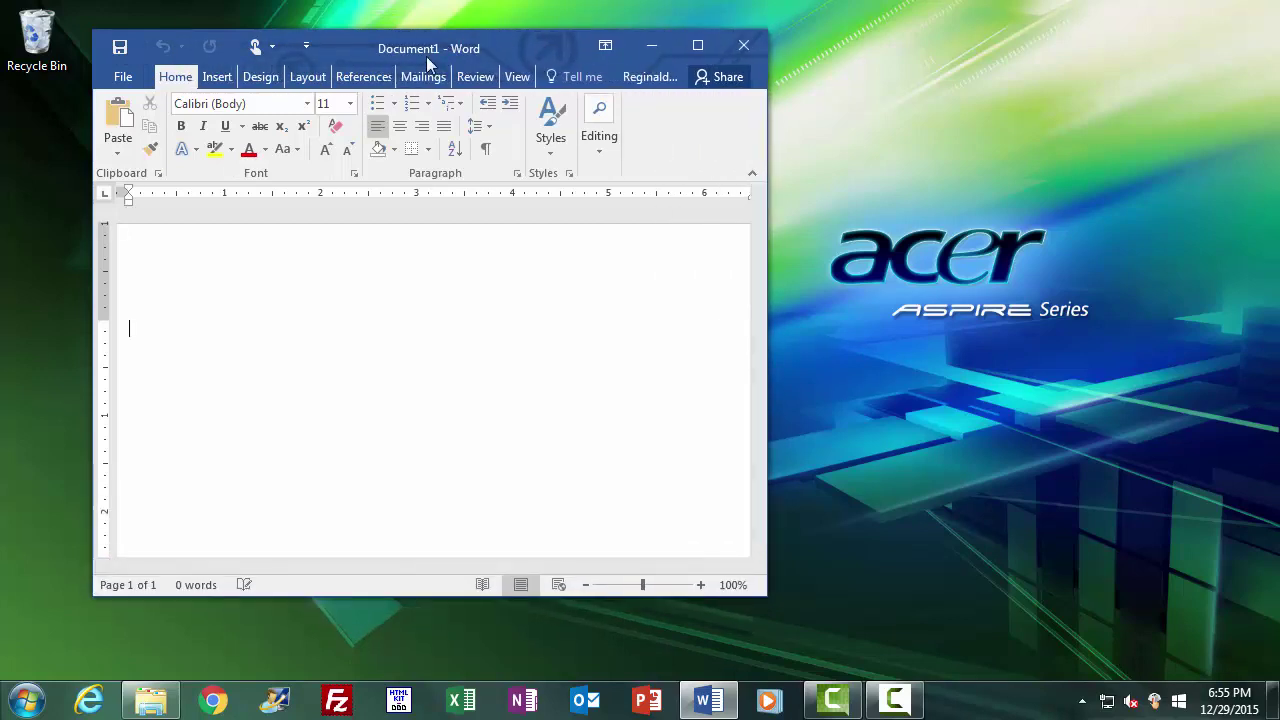
mouse_move(425, 48)
left_mouse_down()
mouse_move(906, 40)
mouse_move(415, 44)
mouse_move(426, 121)
mouse_move(425, 38)
left_mouse_up()
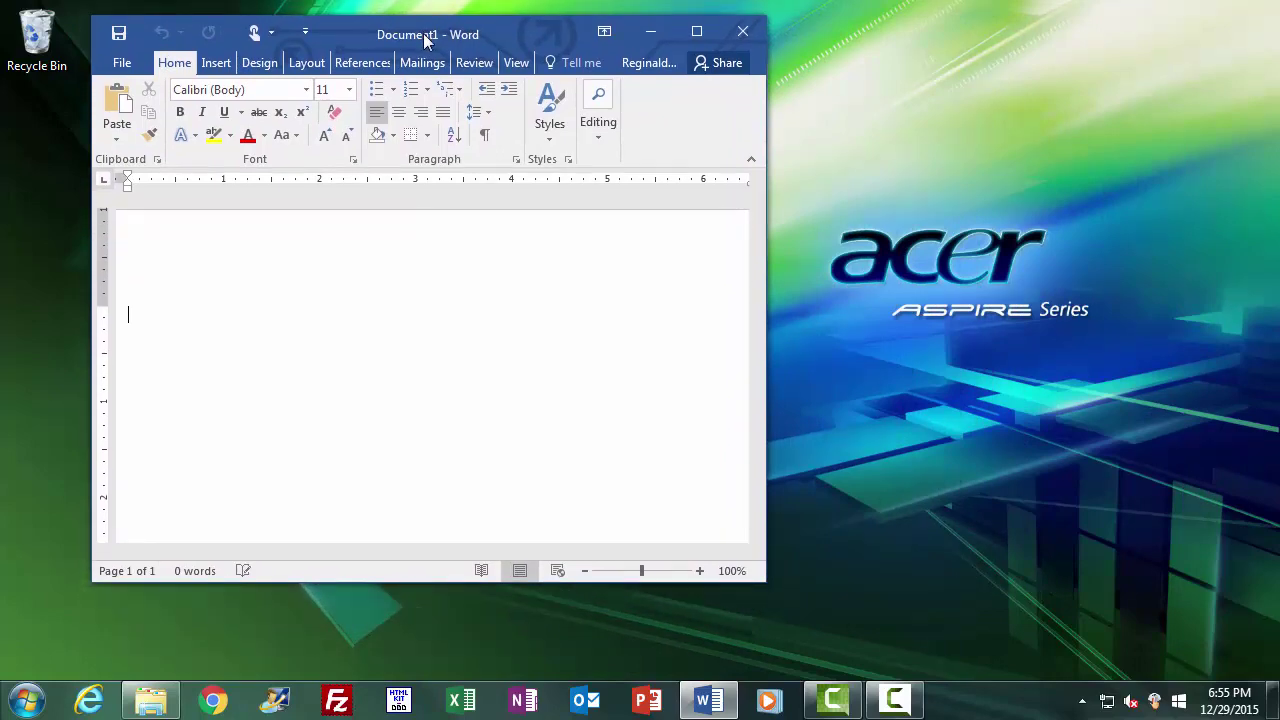
left_click(698, 33)
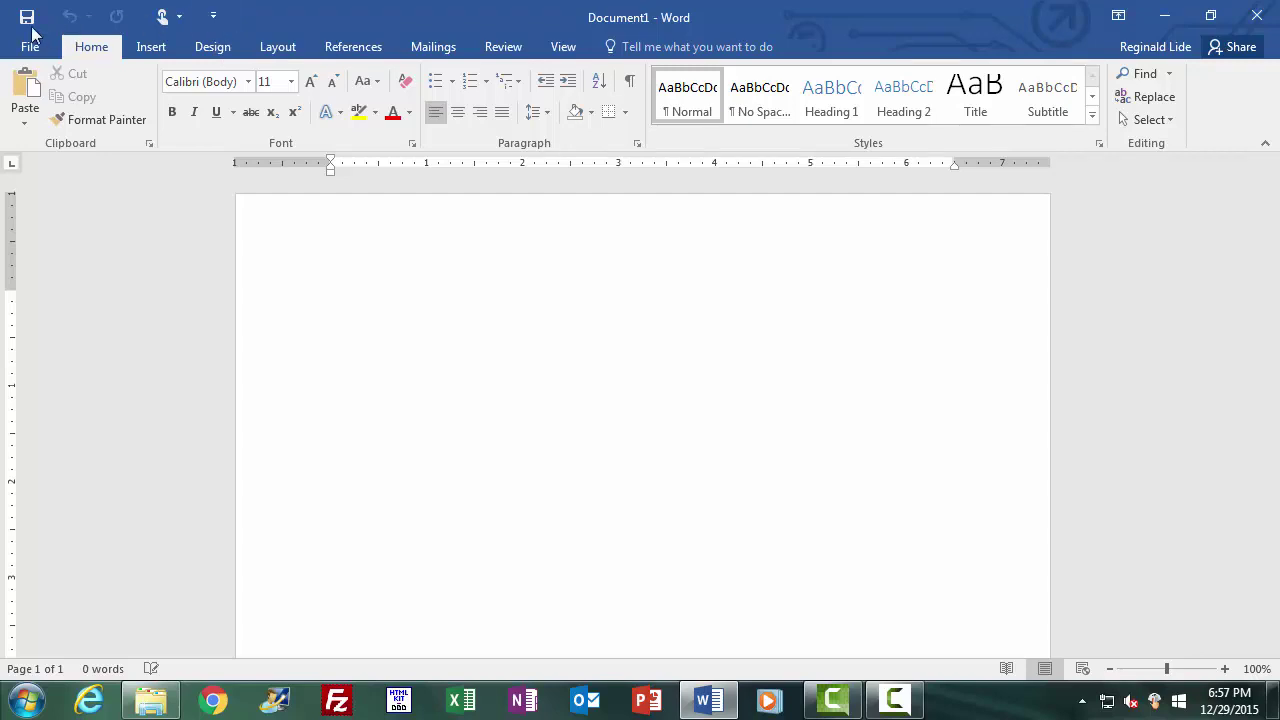
Add the New and Open commands to the Quick Access Toolbar.
left_click(216, 17)
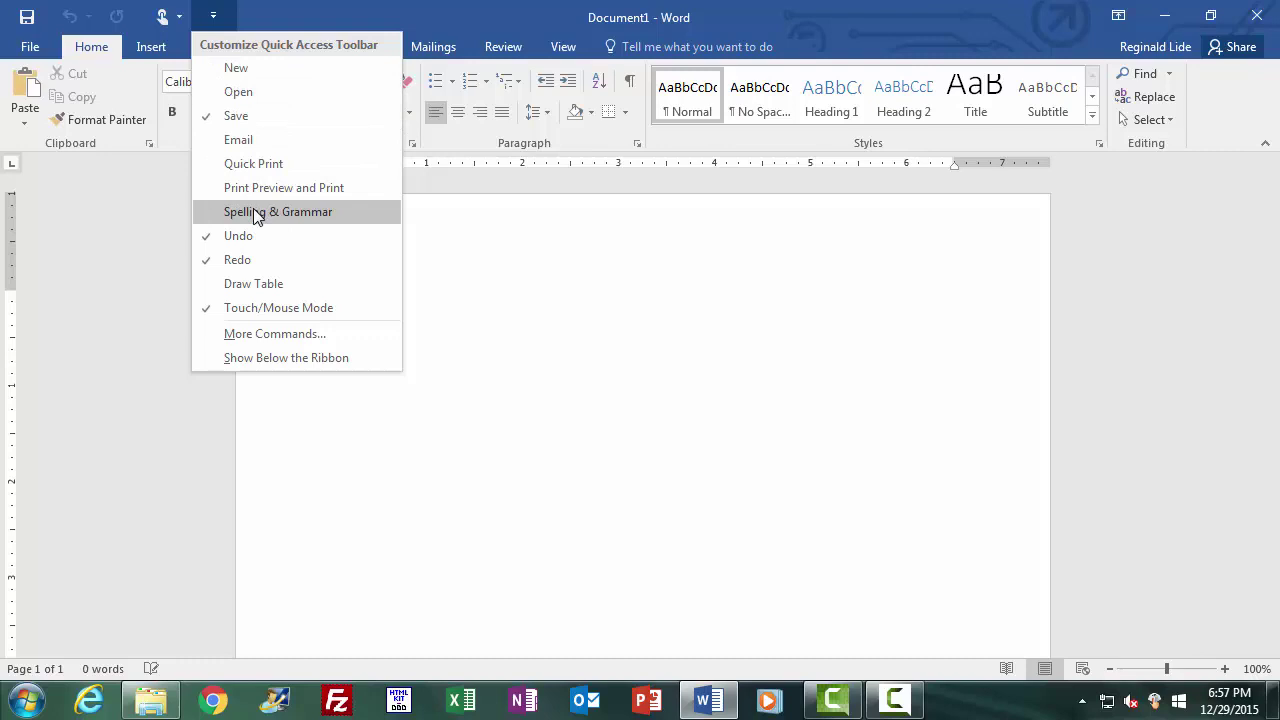
left_click(245, 72)
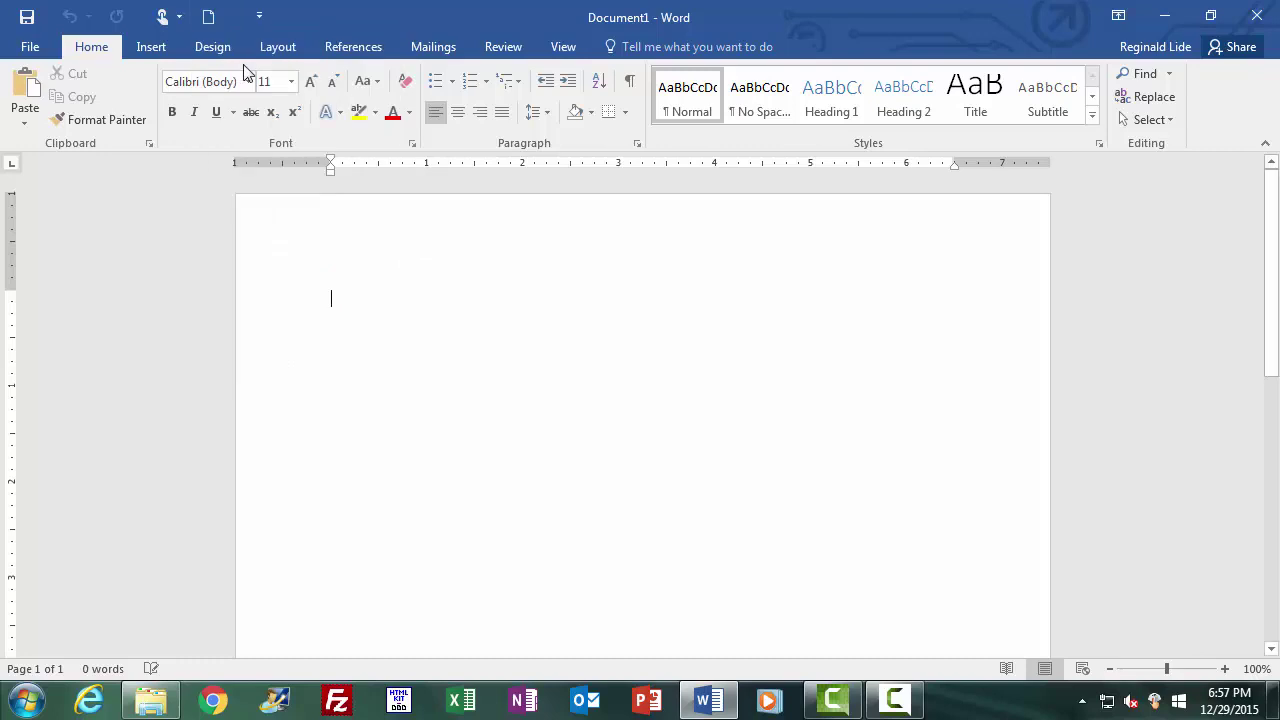
left_click(260, 17)
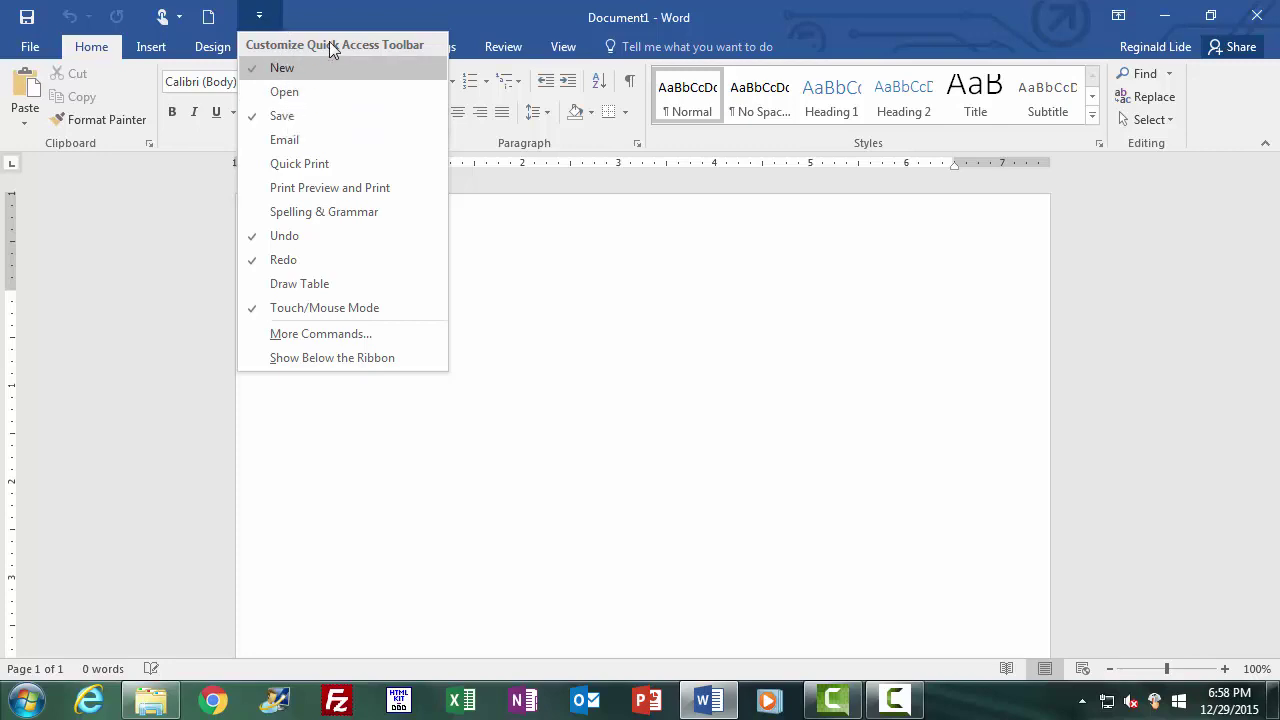
left_click(290, 96)
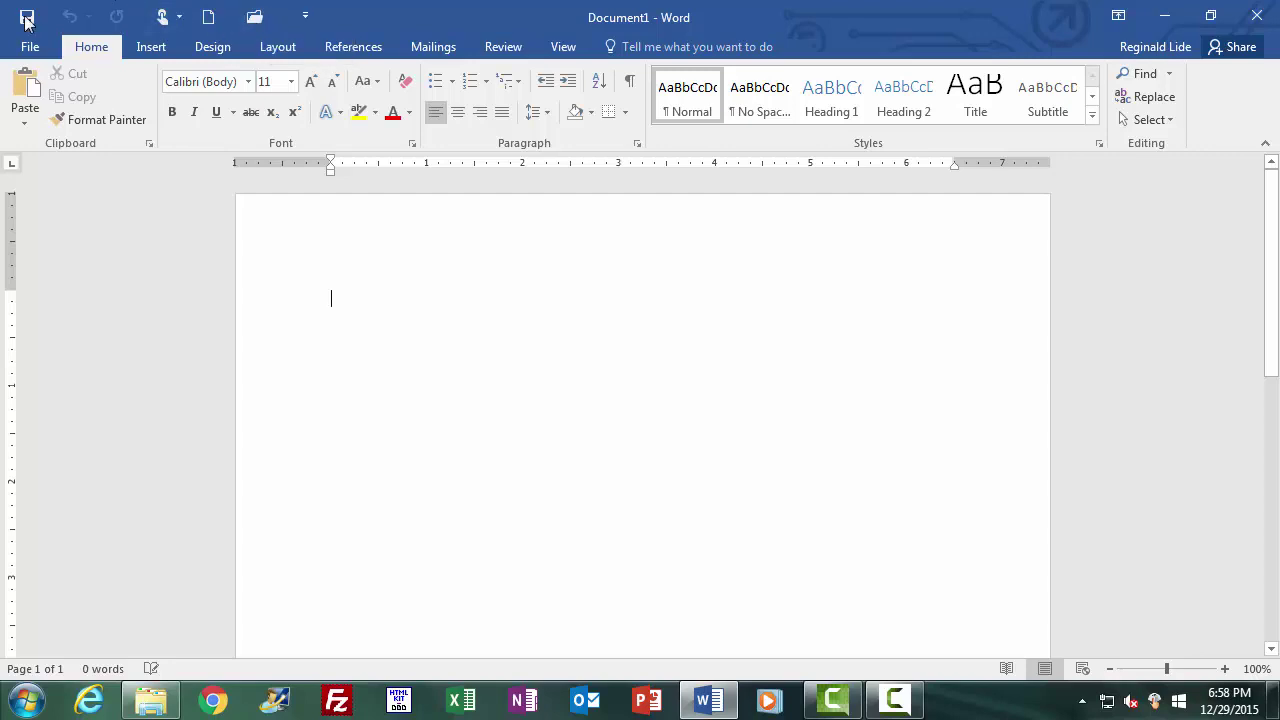
Remove the Open and New commands from the Quick Access Toolbar.
left_click(306, 16)
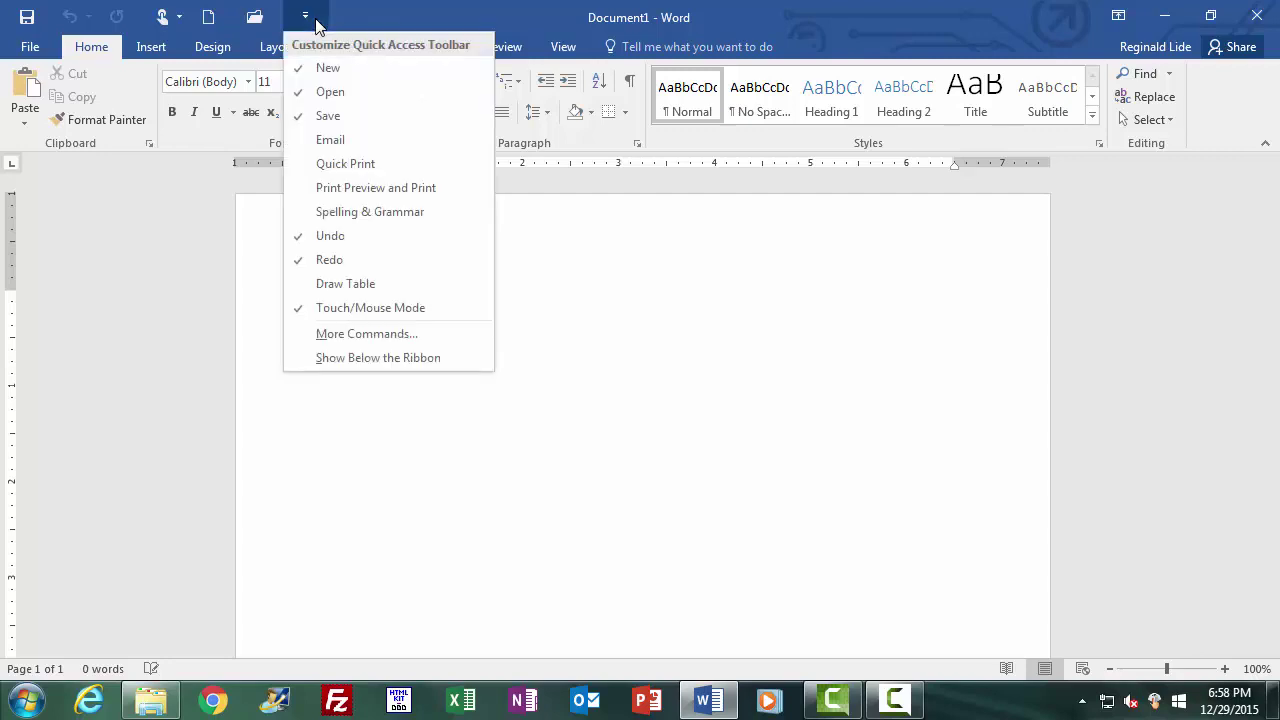
left_click(346, 91)
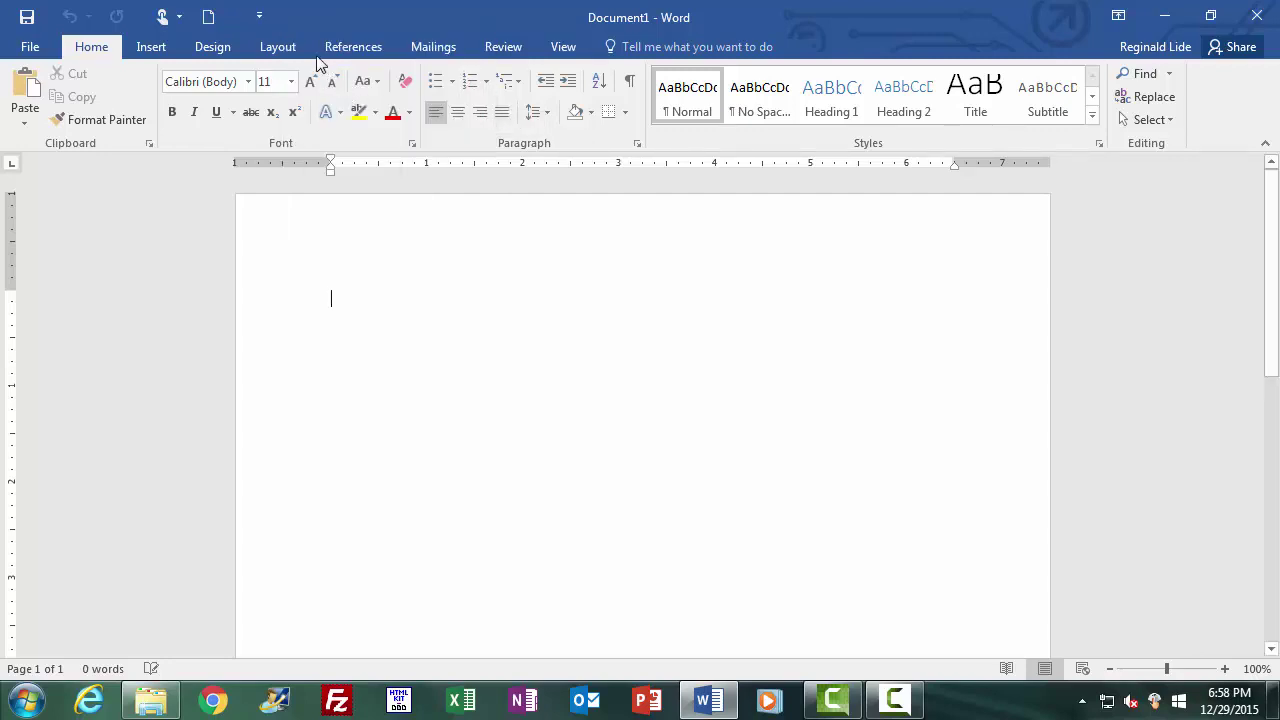
left_click(259, 16)
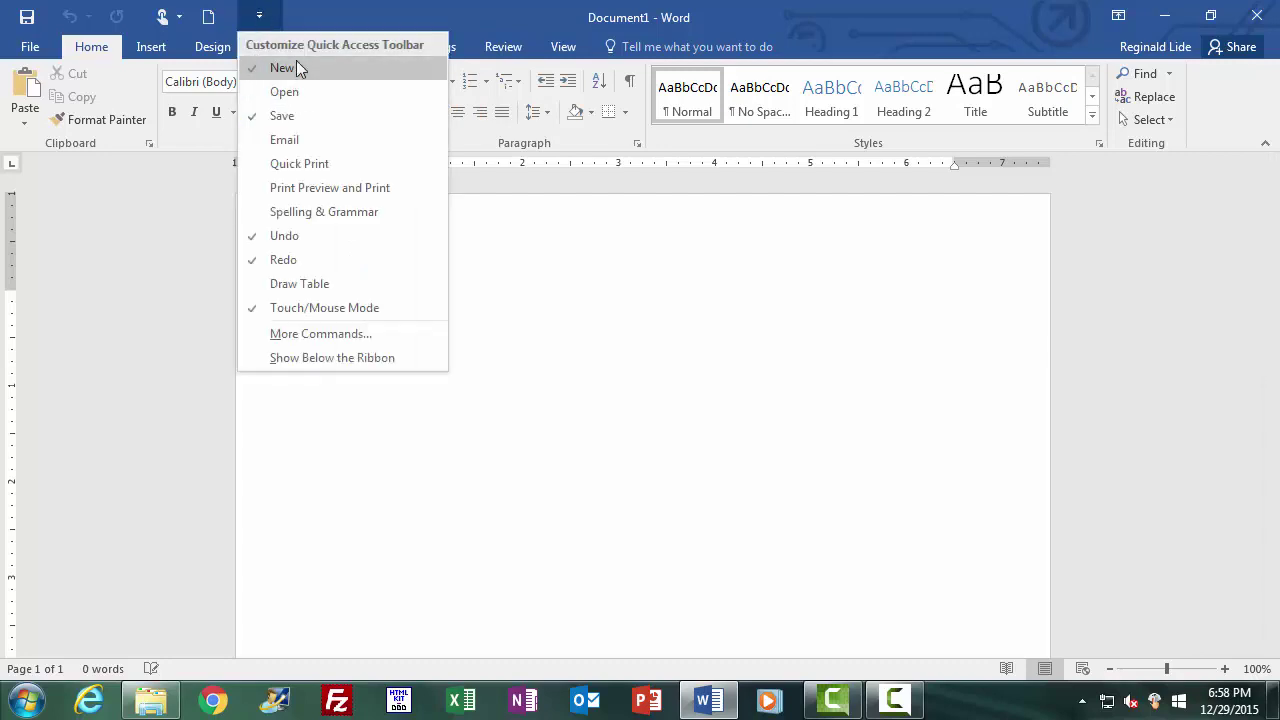
left_click(296, 63)
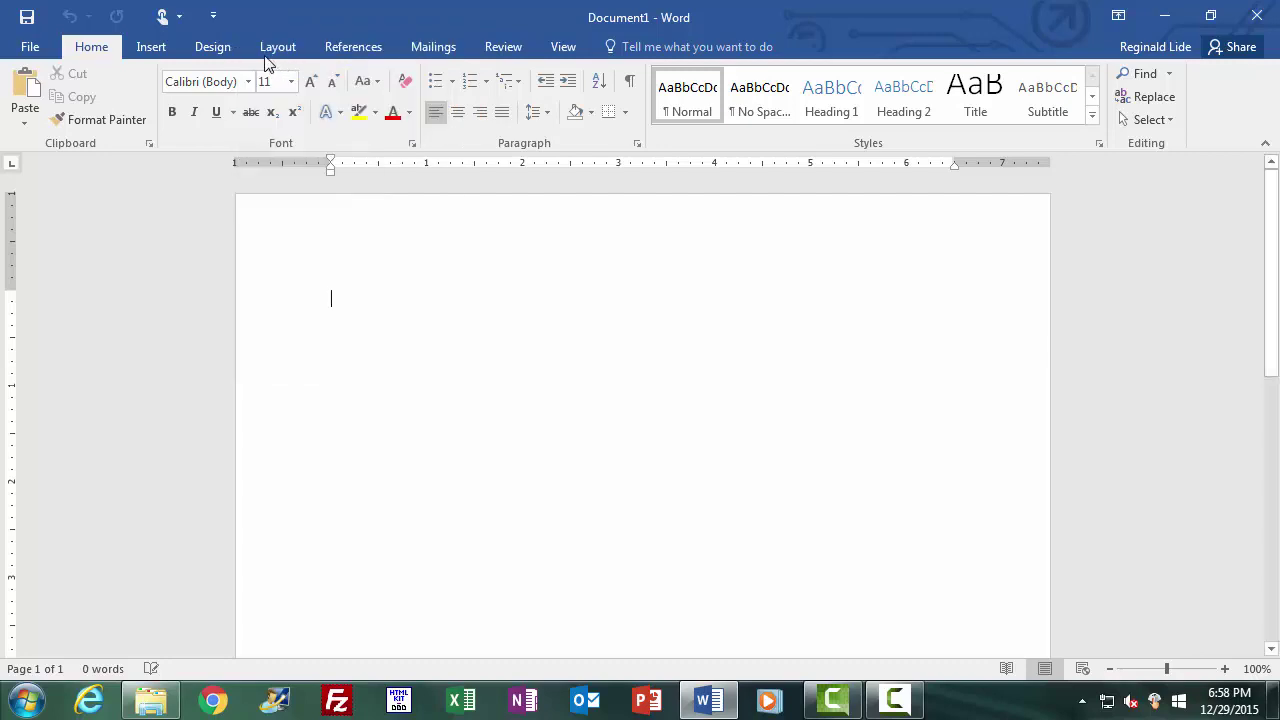
Remove the Touch/Mouse Mode command from the Quick Access Toolbar.
left_click(215, 17)
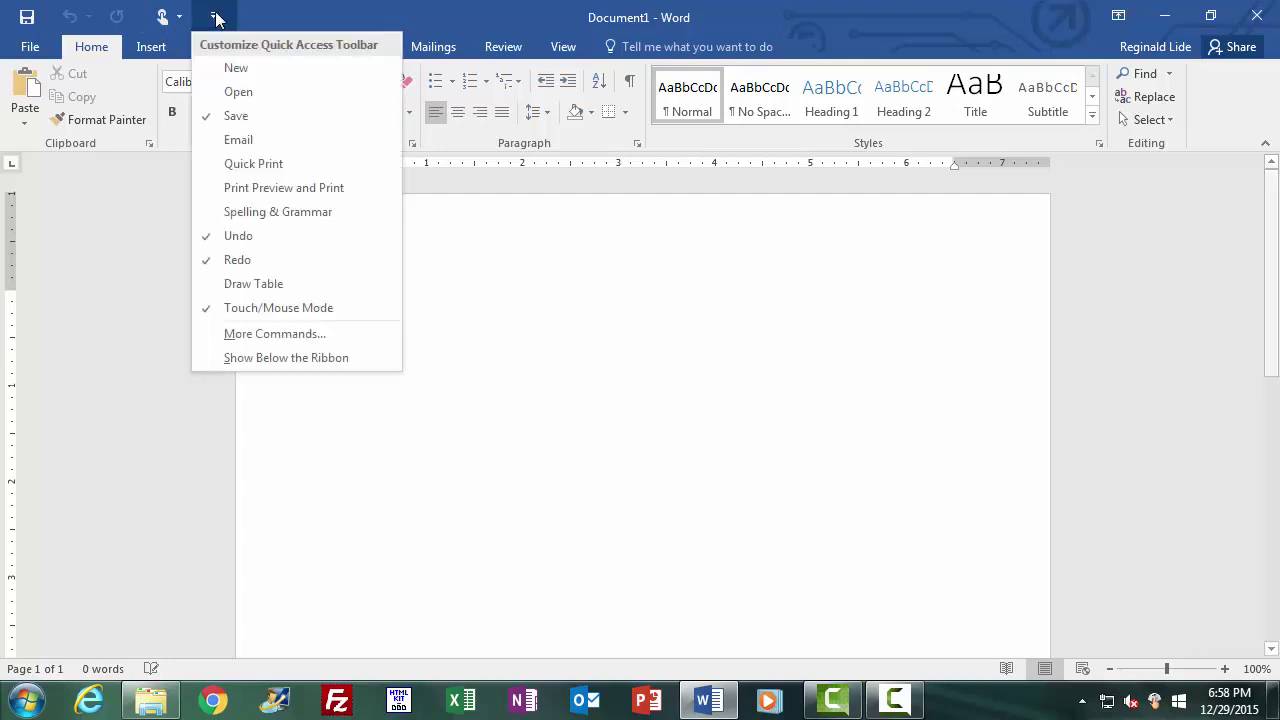
left_click(302, 309)
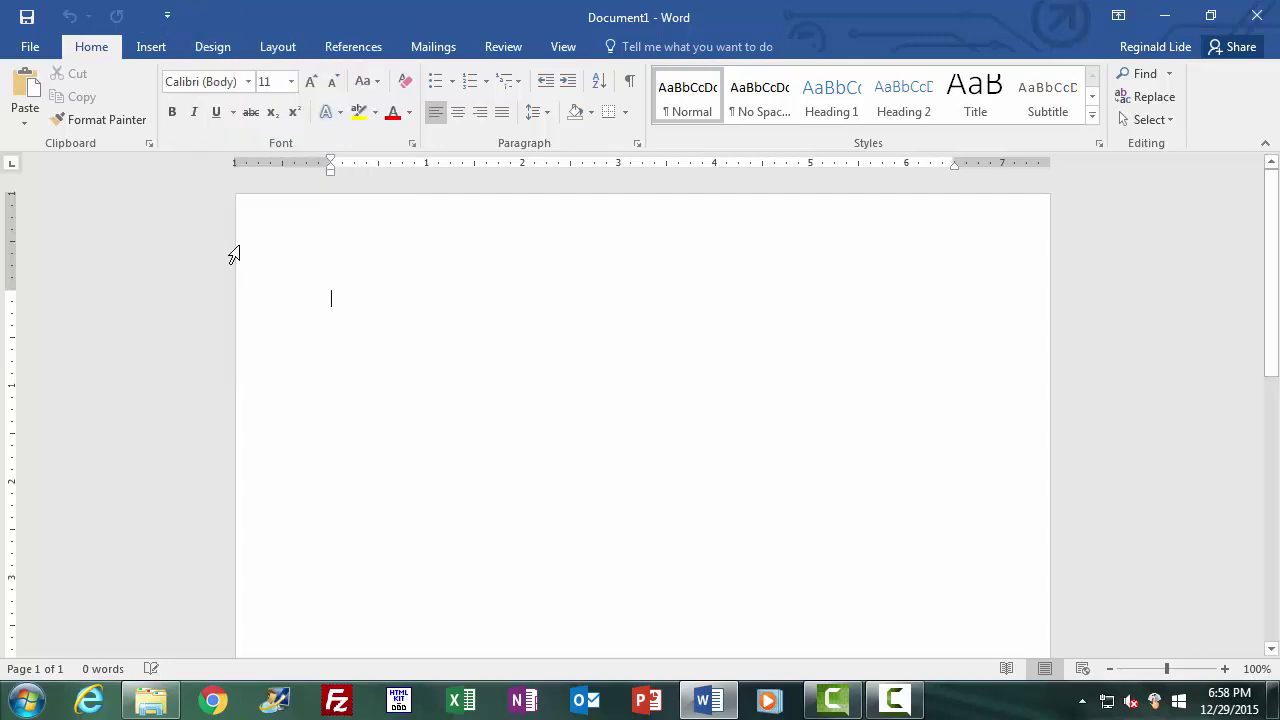
Add the Touch/Mouse Mode command to the Quick Access Toolbar.
left_click(167, 17)
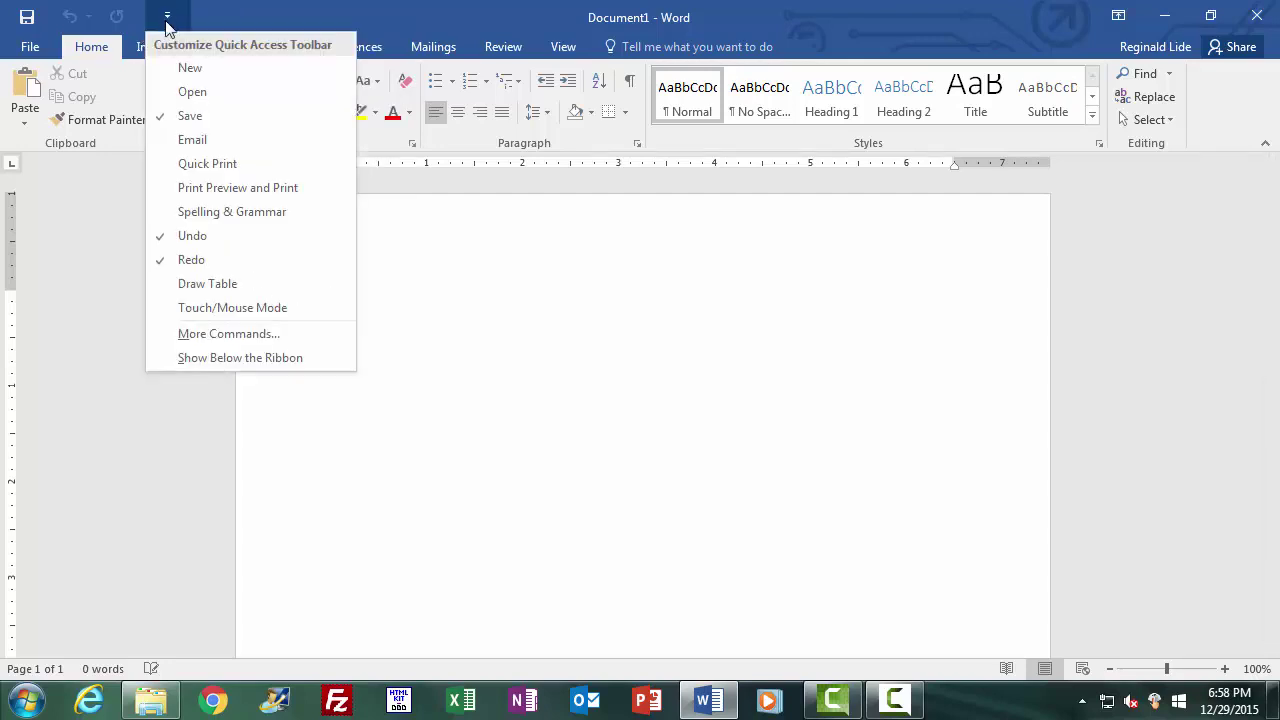
left_click(278, 312)
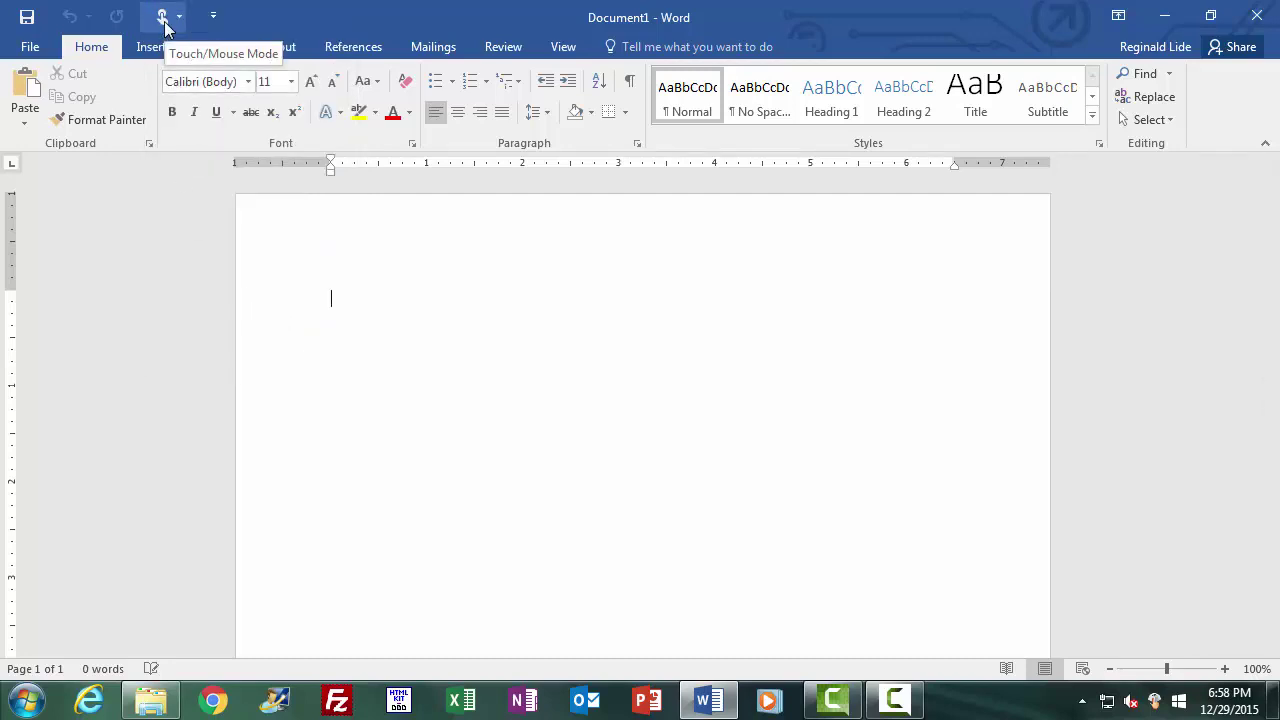
Move the Quick Access Toolbar below the ribbon and return it to its place above the ribbon.
left_click(213, 18)
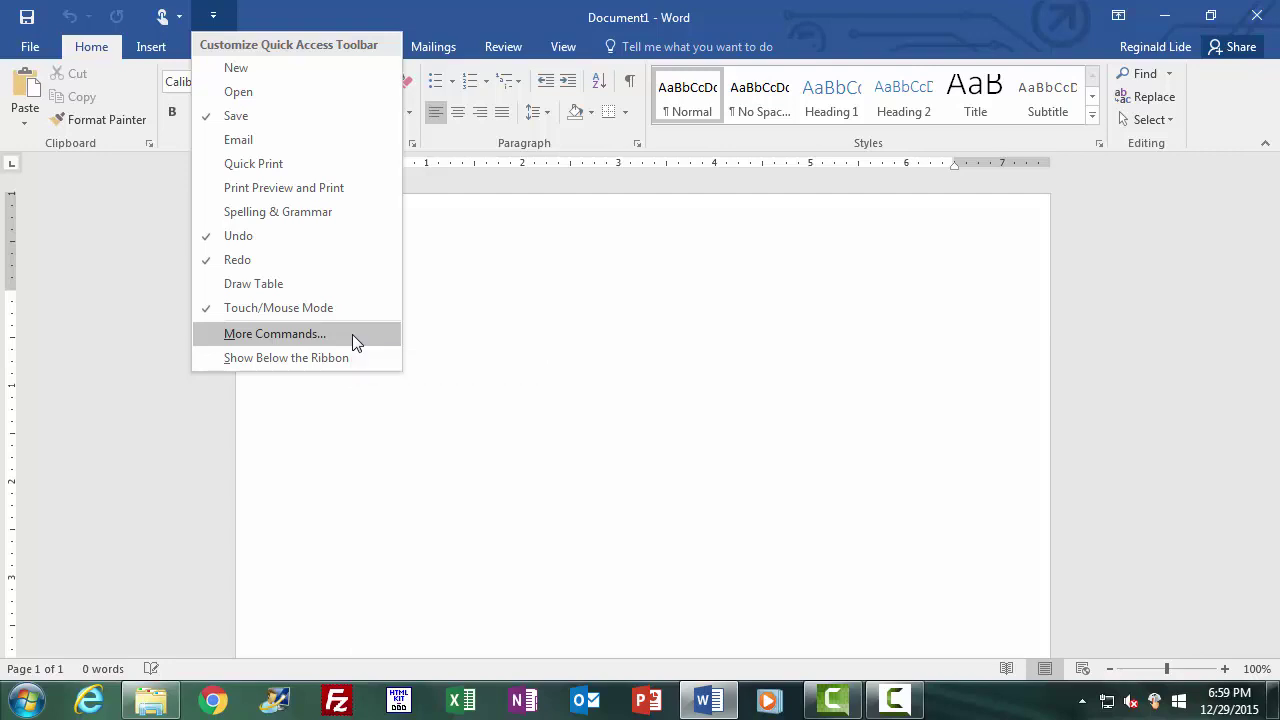
left_click(306, 358)
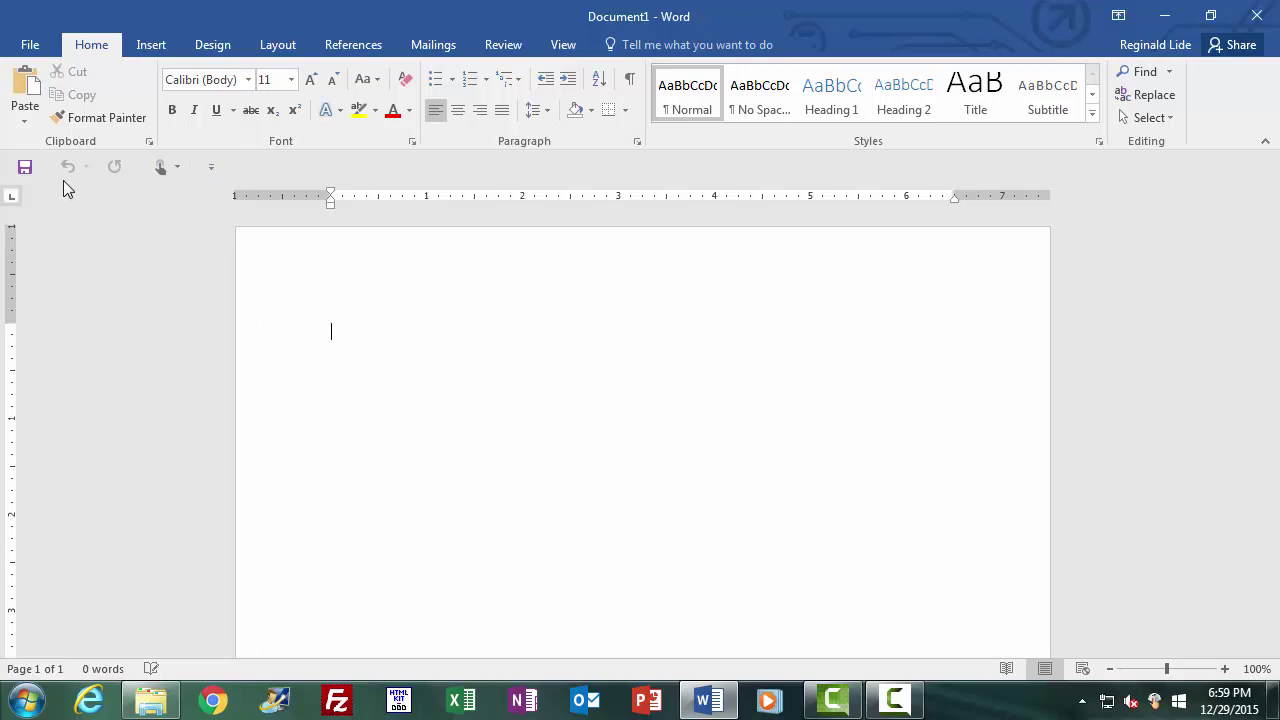
left_click(224, 175)
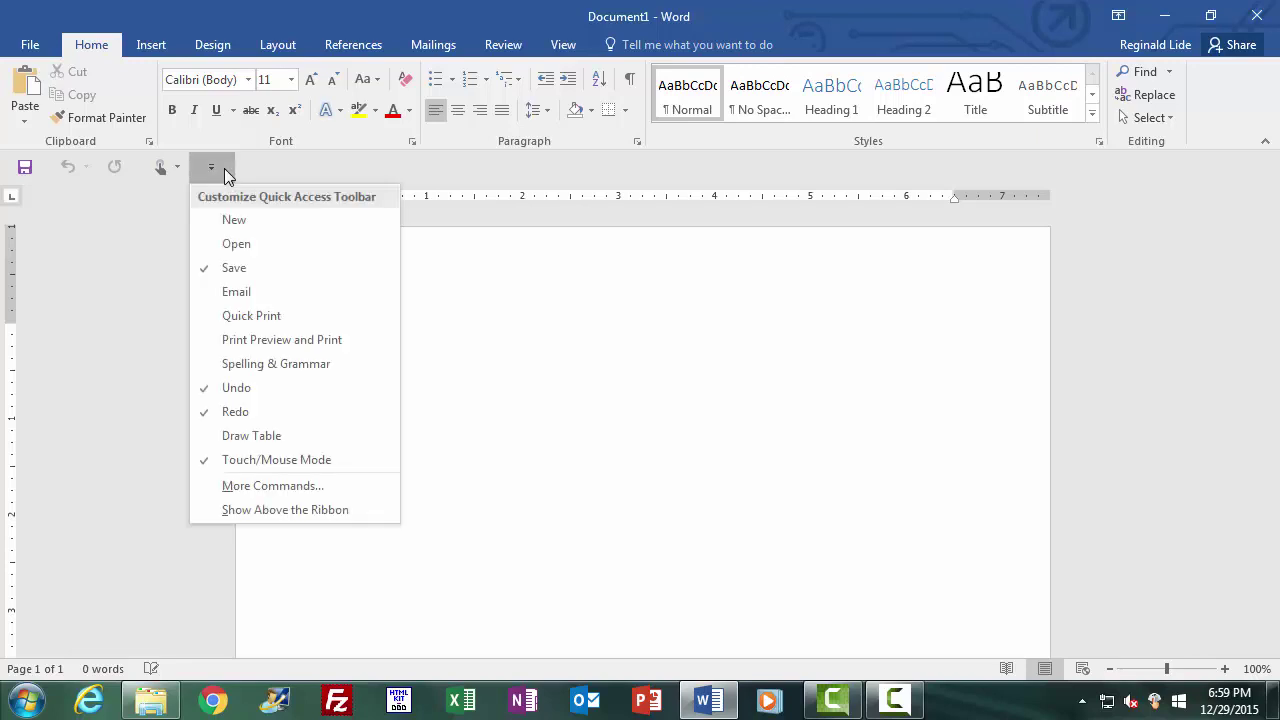
left_click(224, 170)
left_click(224, 170)
left_click(312, 511)
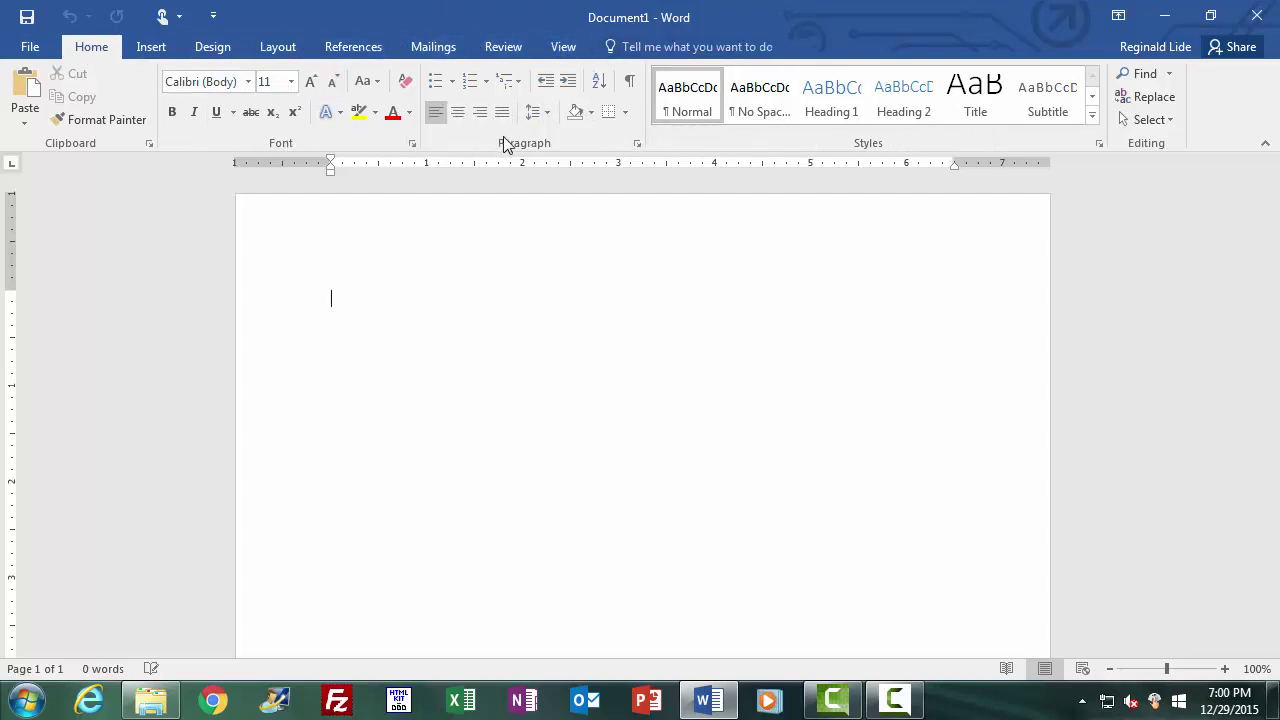
Set the ribbon to Show Tabs only, and temporarily display and collapse the Insert commands.
left_click(1118, 15)
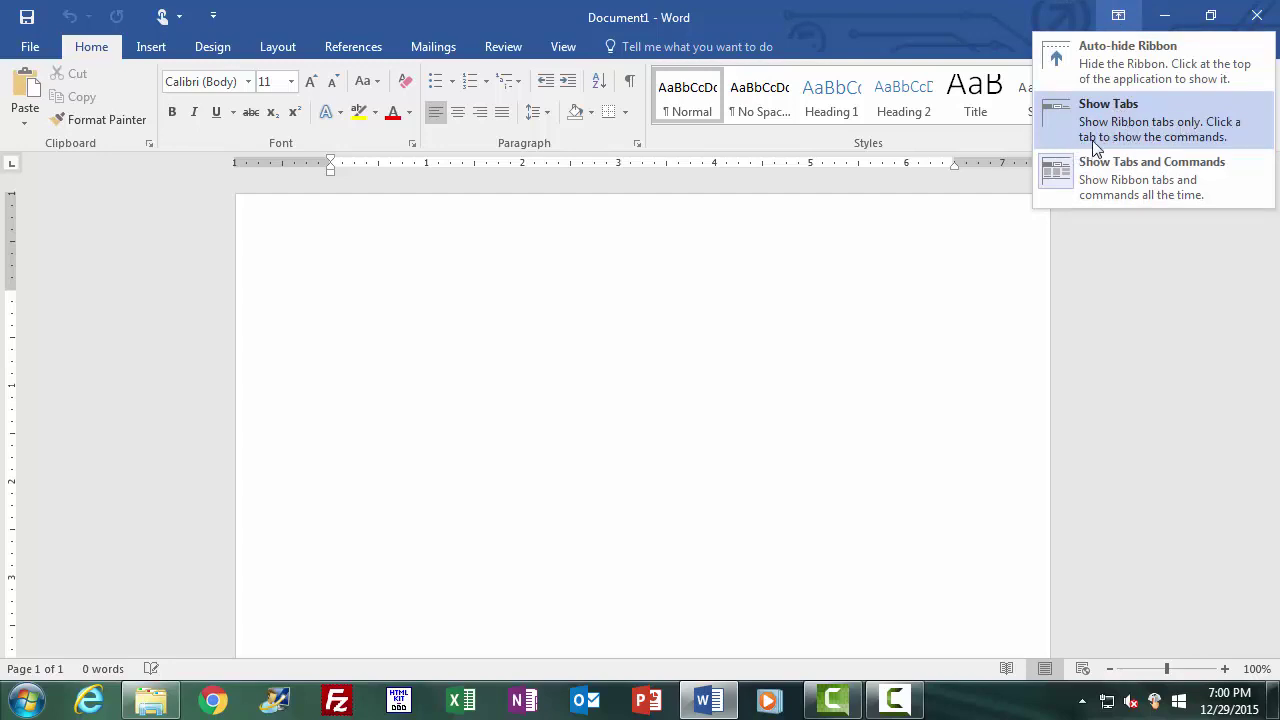
left_click(1159, 105)
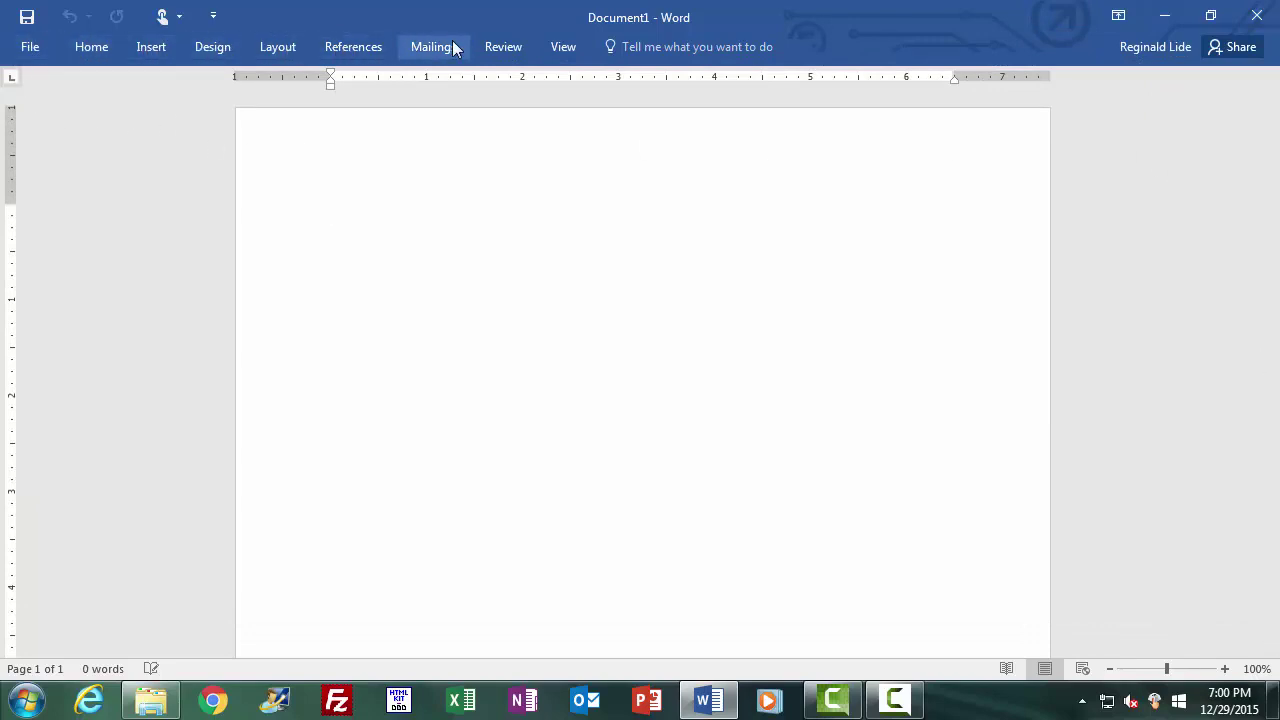
left_click(155, 46)
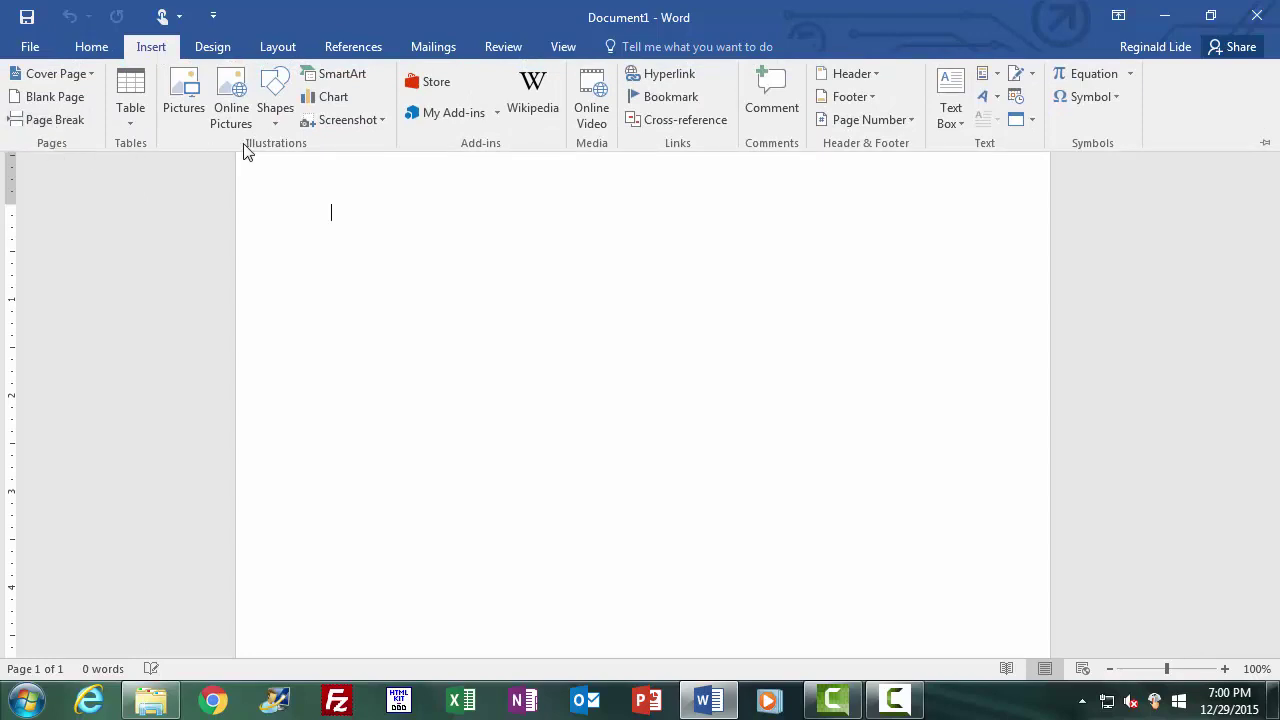
left_click(130, 276)
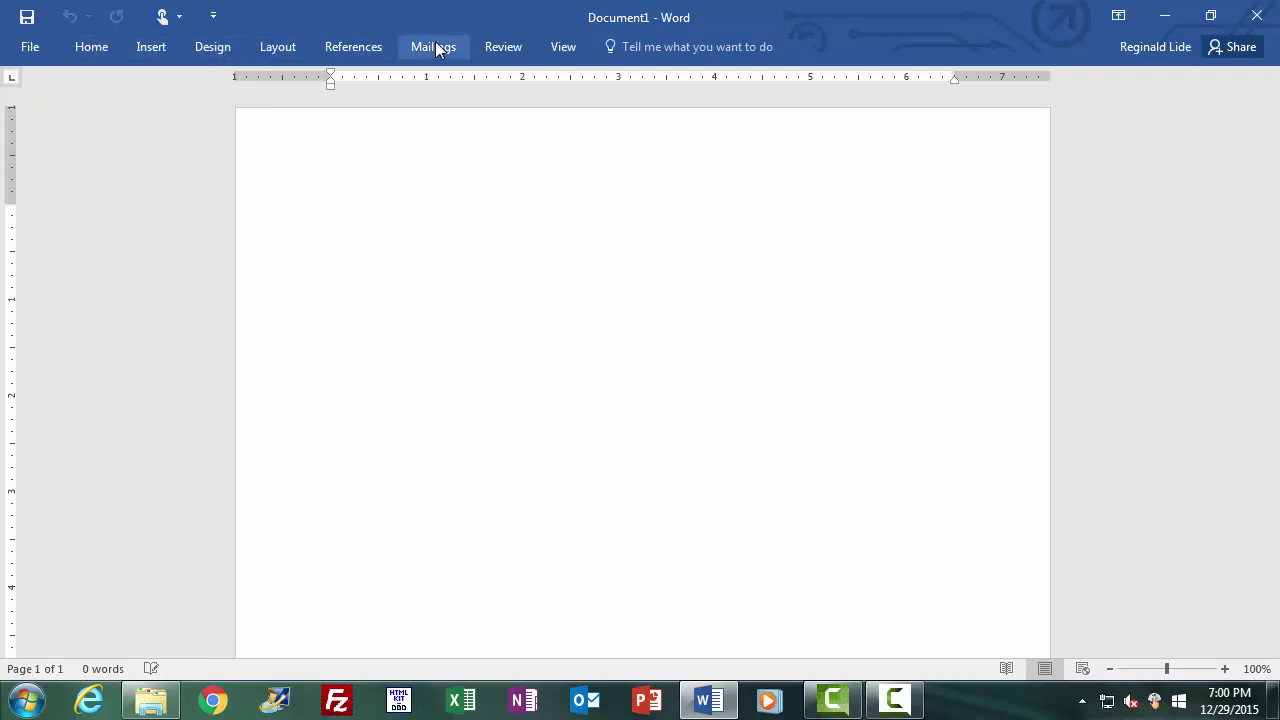
Set the ribbon to Auto-hide, and temporarily reveal it, hide it again and reveal it once more over the document.
left_click(1119, 17)
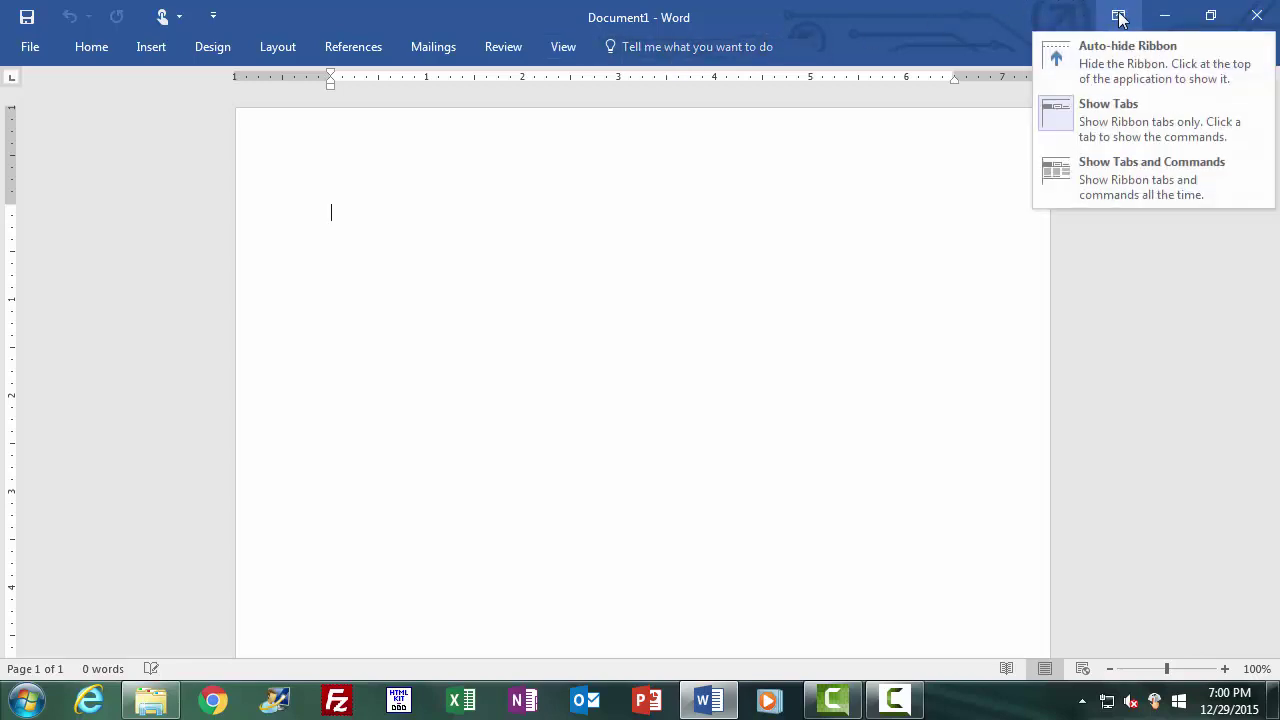
left_click(1128, 66)
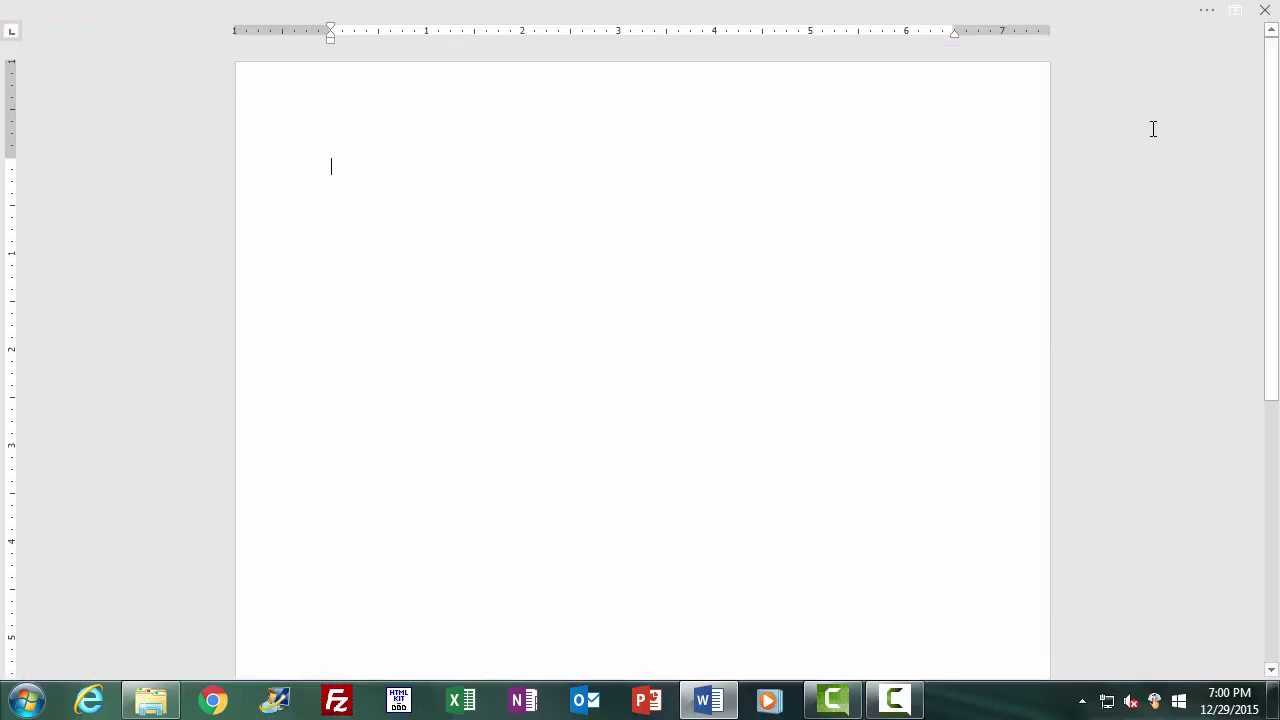
mouse_move(610, 8)
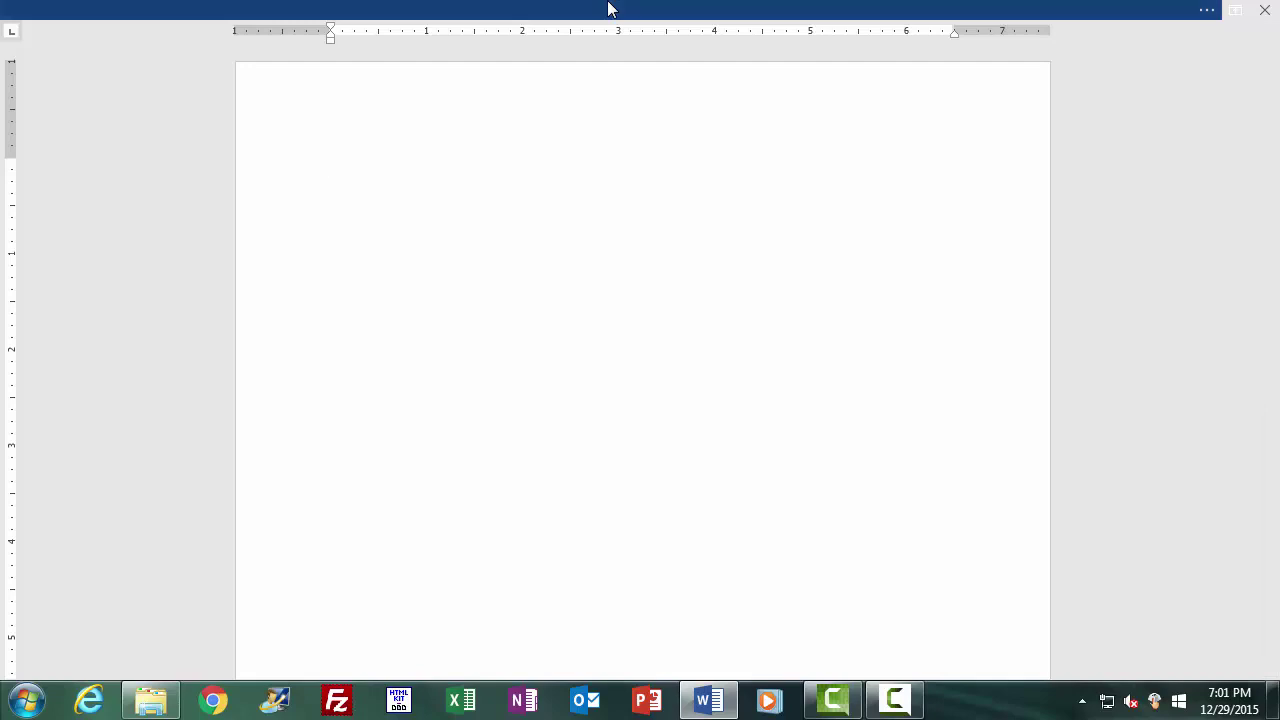
left_click(608, 8)
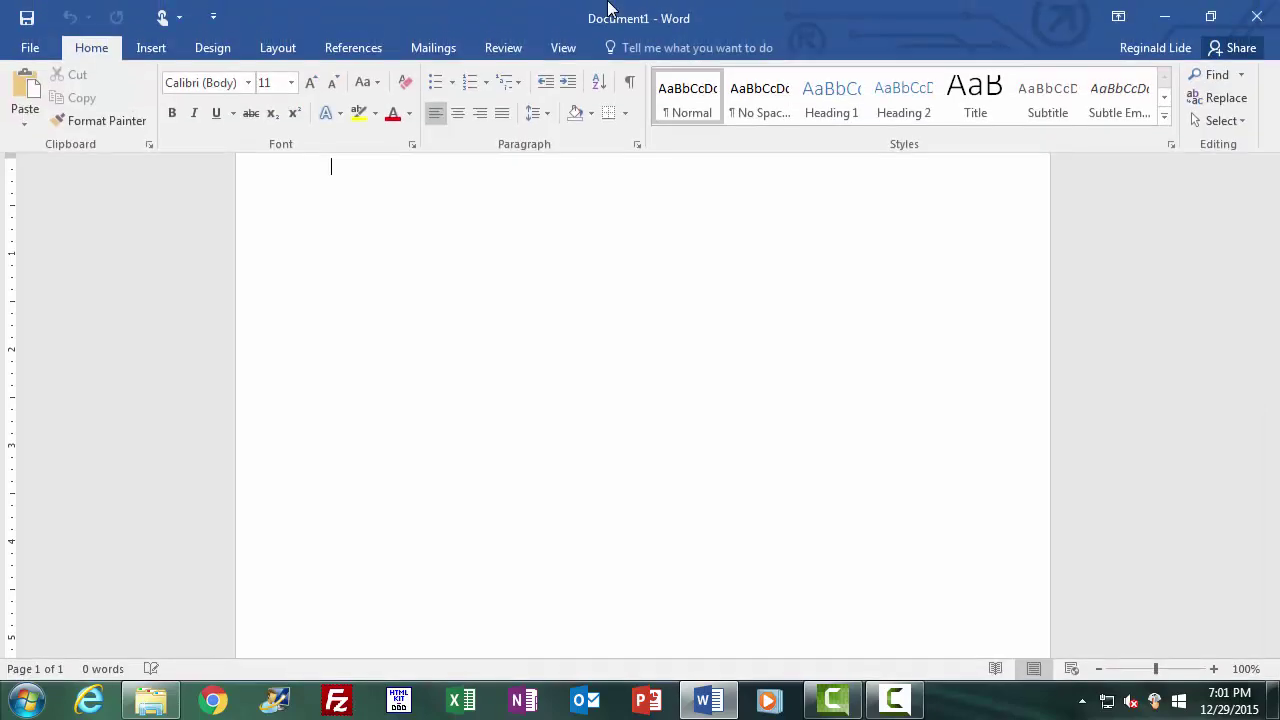
left_click(1118, 16)
left_click(1097, 94)
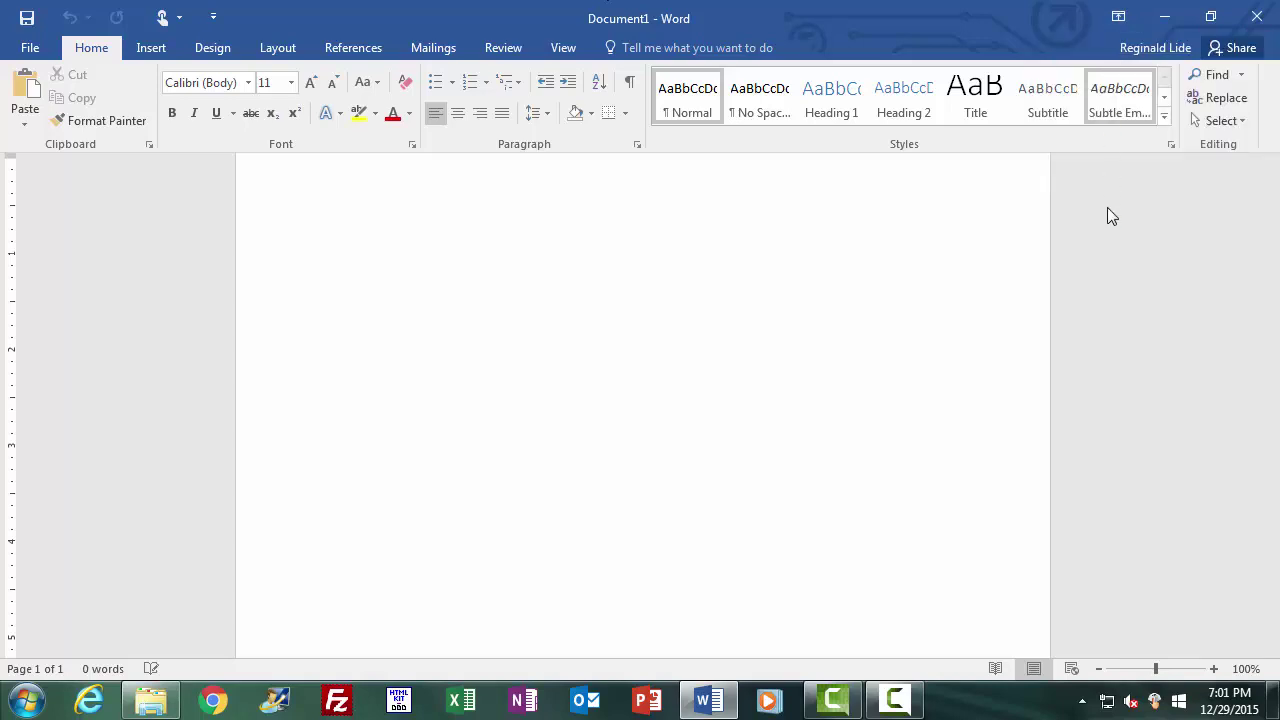
left_click(1134, 278)
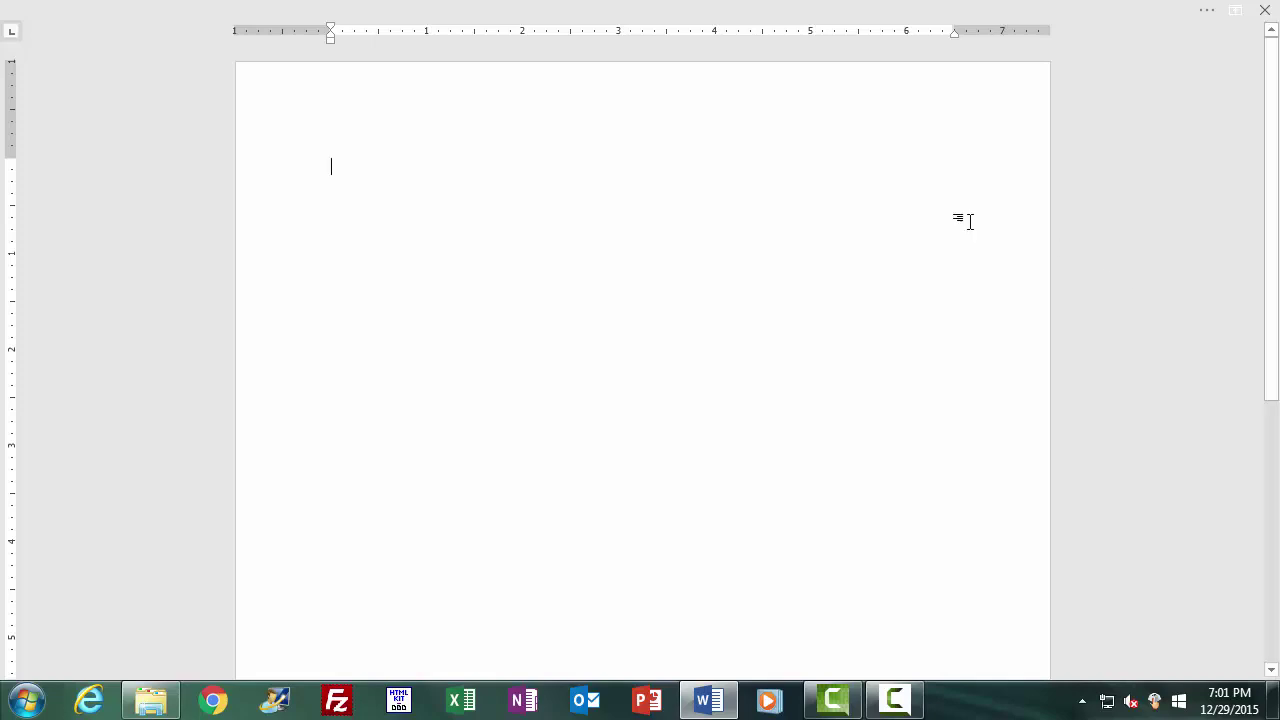
mouse_move(648, 6)
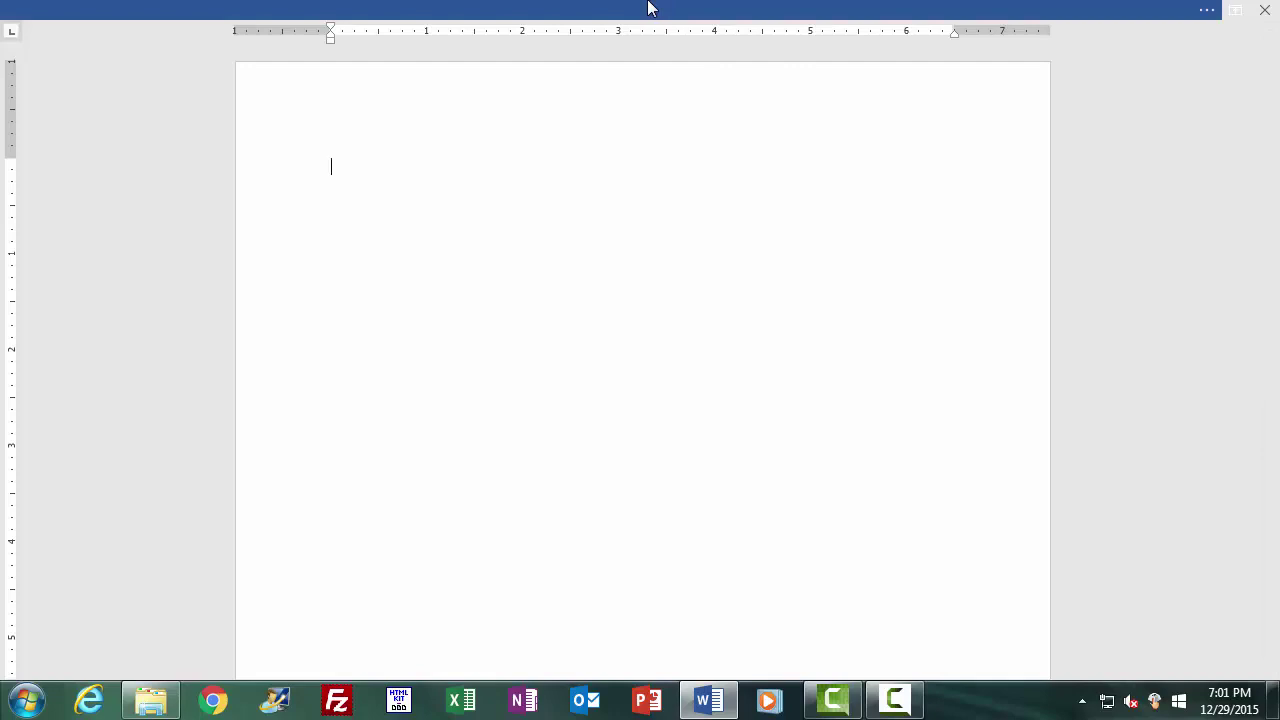
left_click(648, 8)
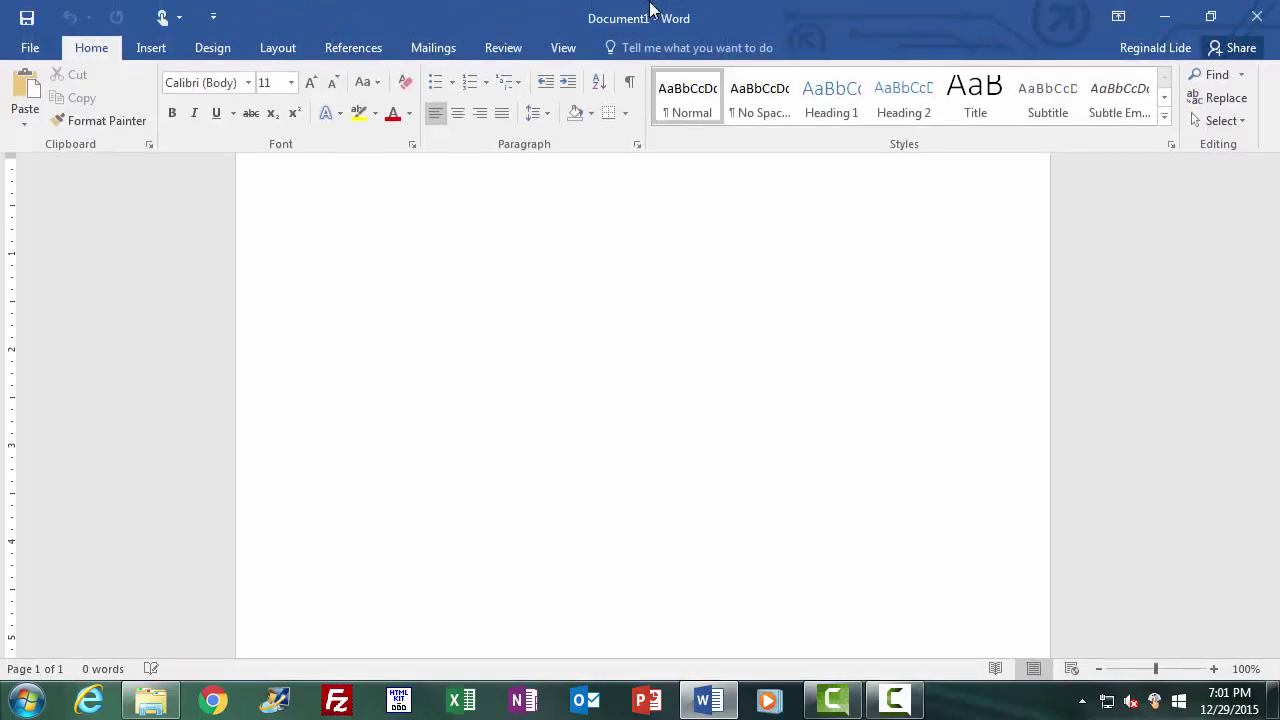
Set the ribbon display to Show Tabs and Commands.
left_click(1125, 16)
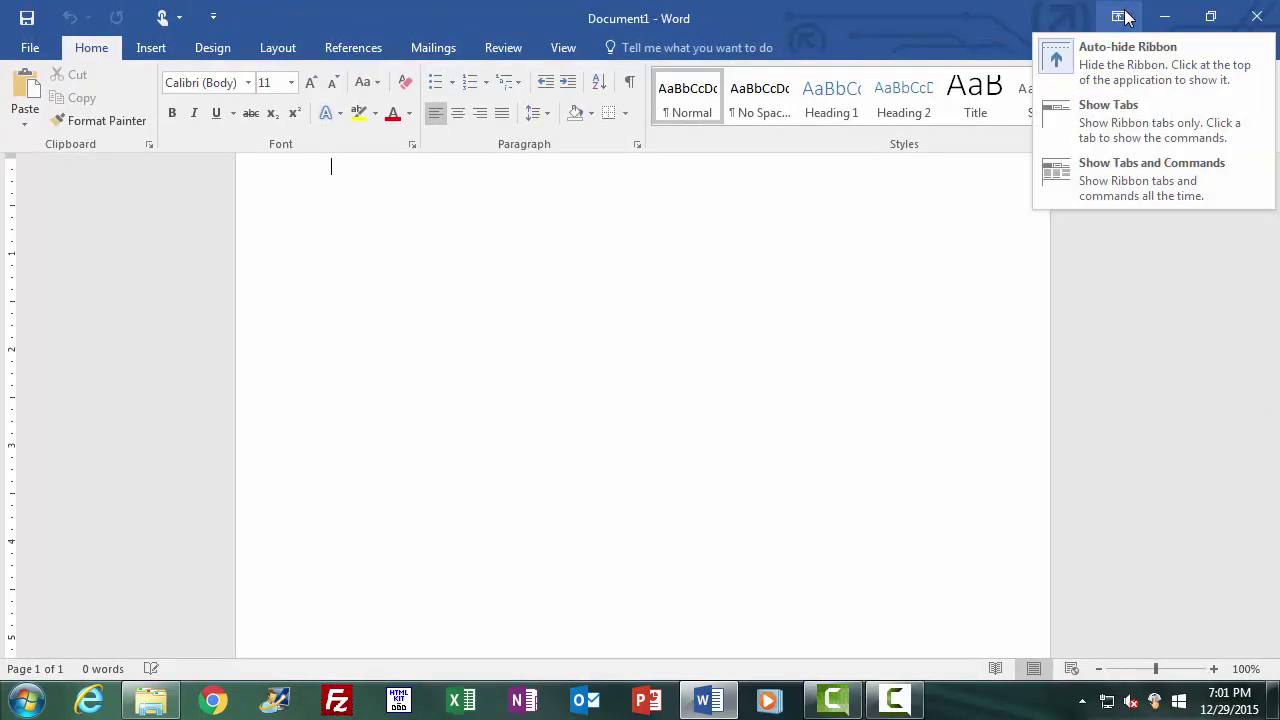
left_click(1144, 175)
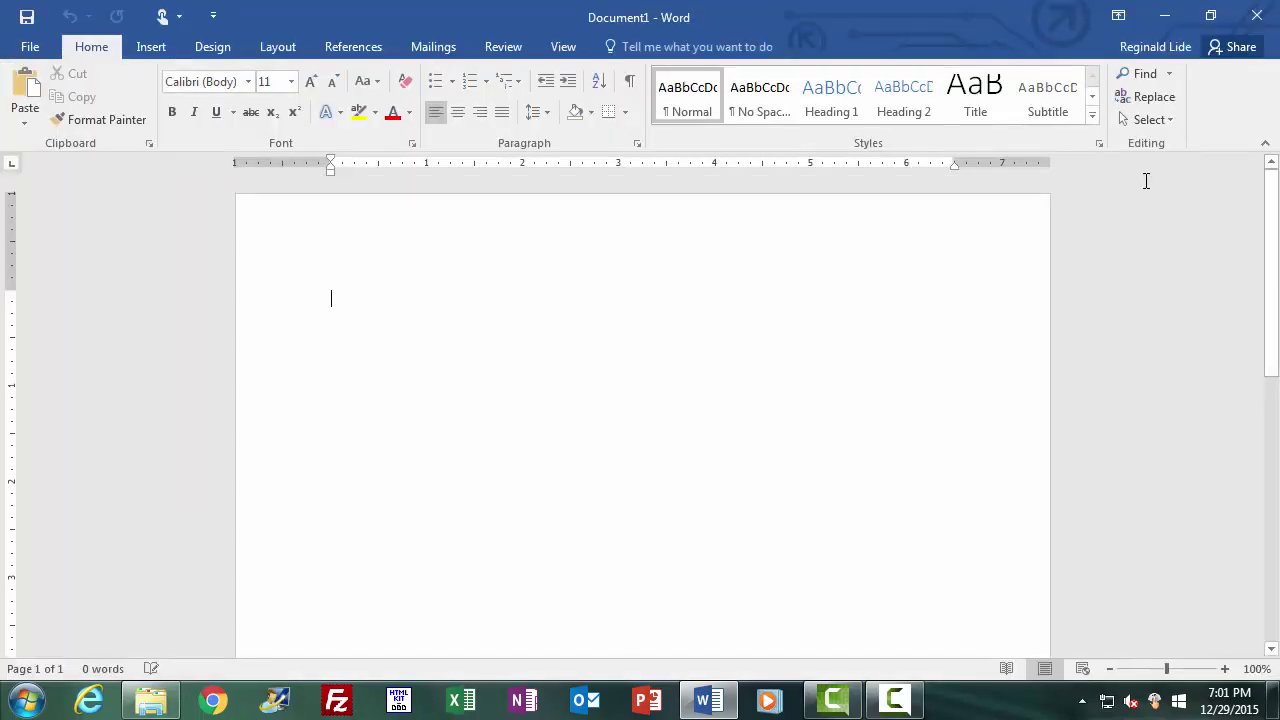
left_click(1119, 17)
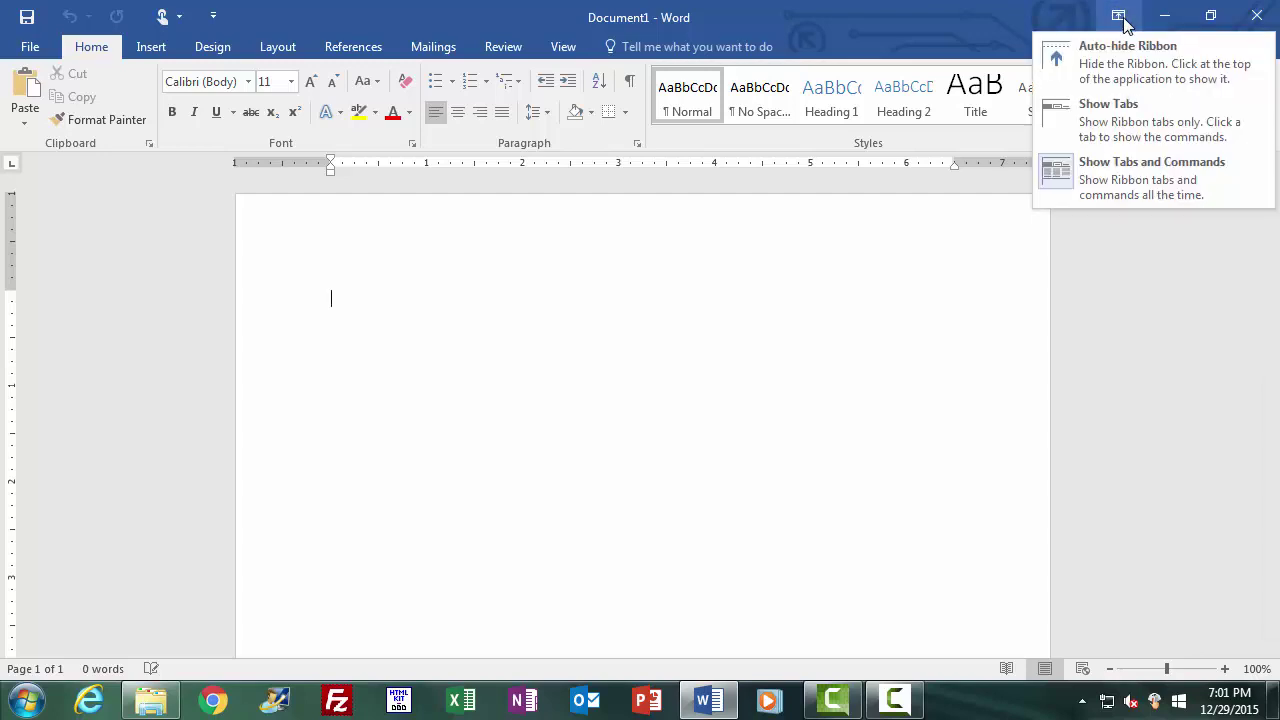
left_click(1121, 18)
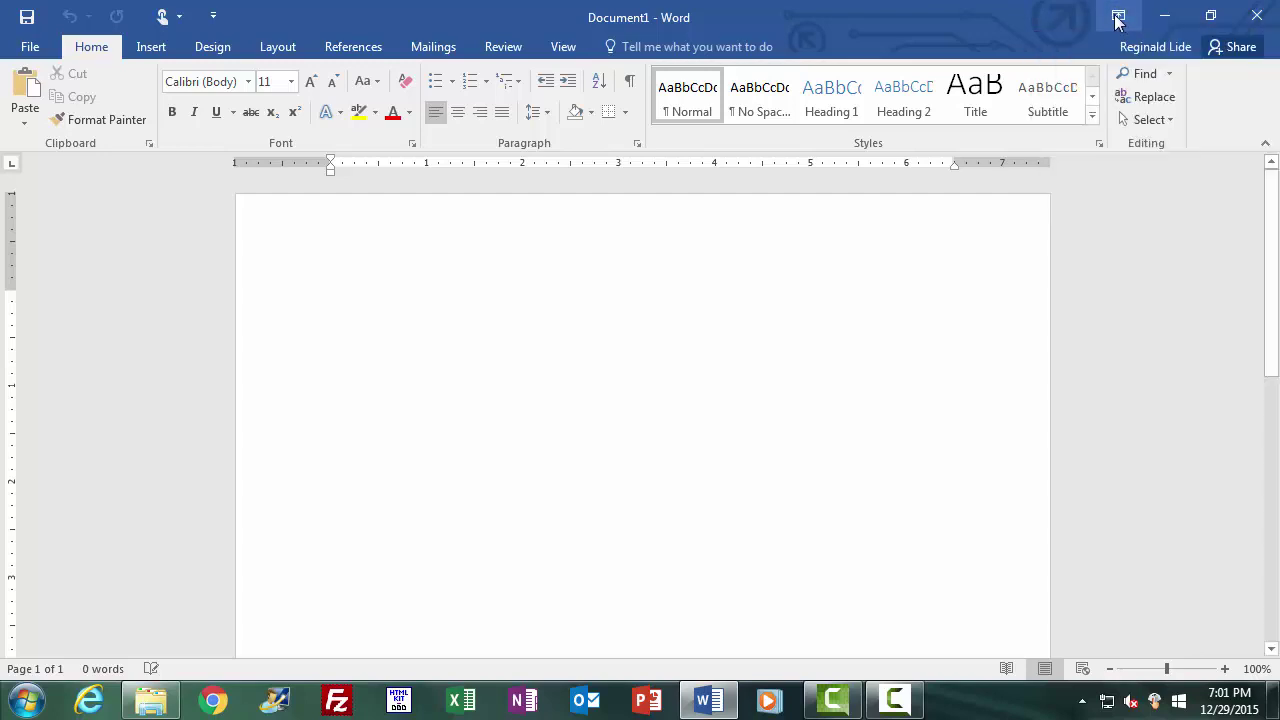